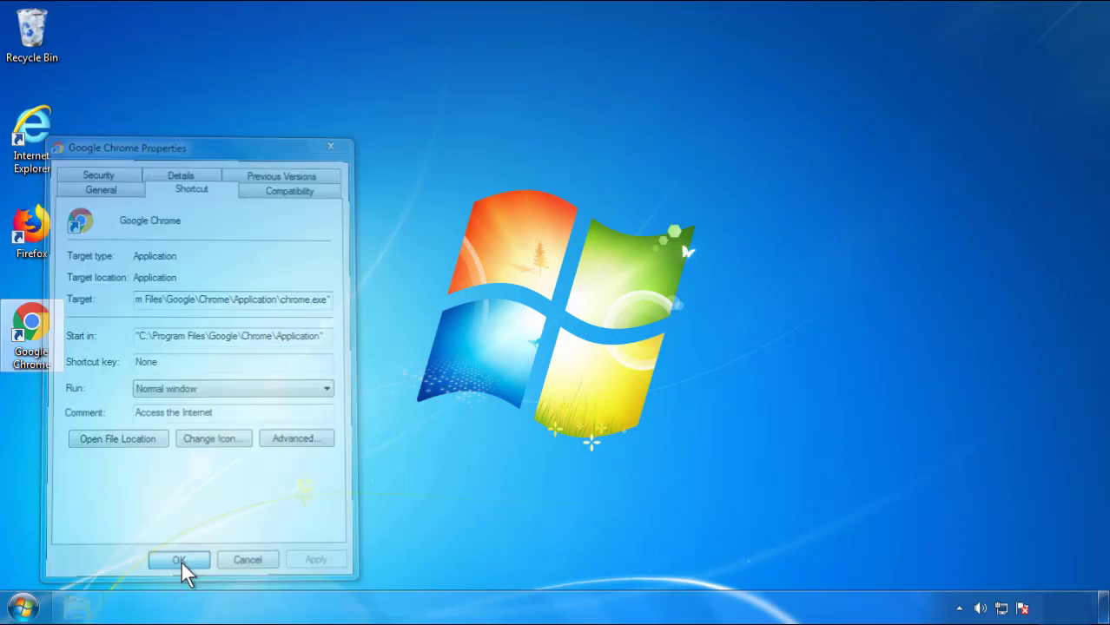
Close the Google Chrome shortcut's properties window and bring up the Start menu
click(24, 608)
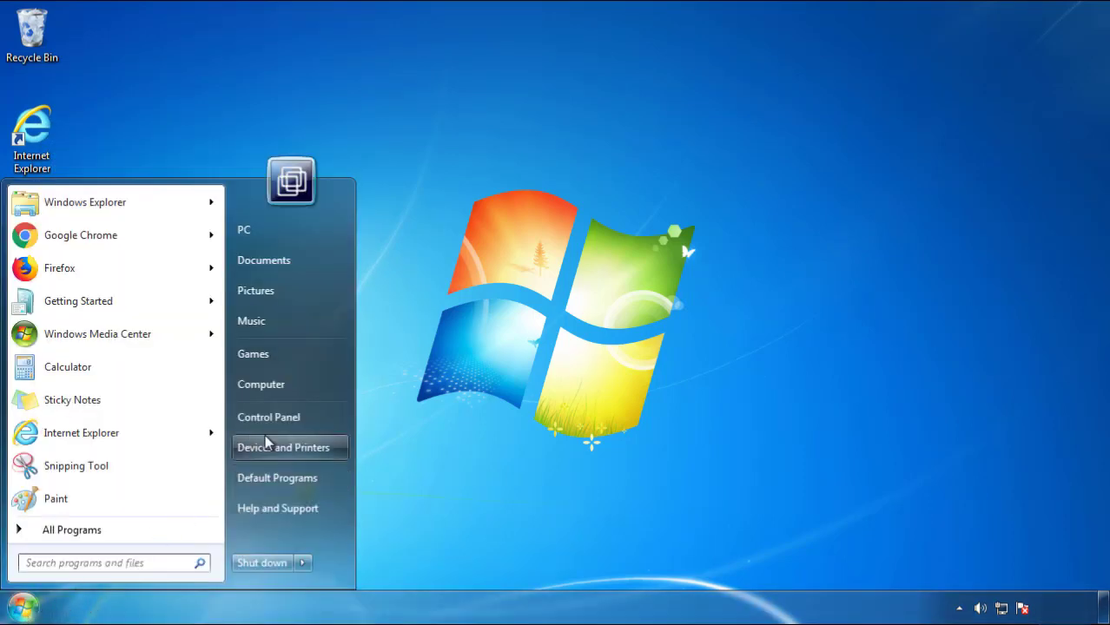
Open the Control Panel list of installed programs, sorted with the newest installs first
click(278, 415)
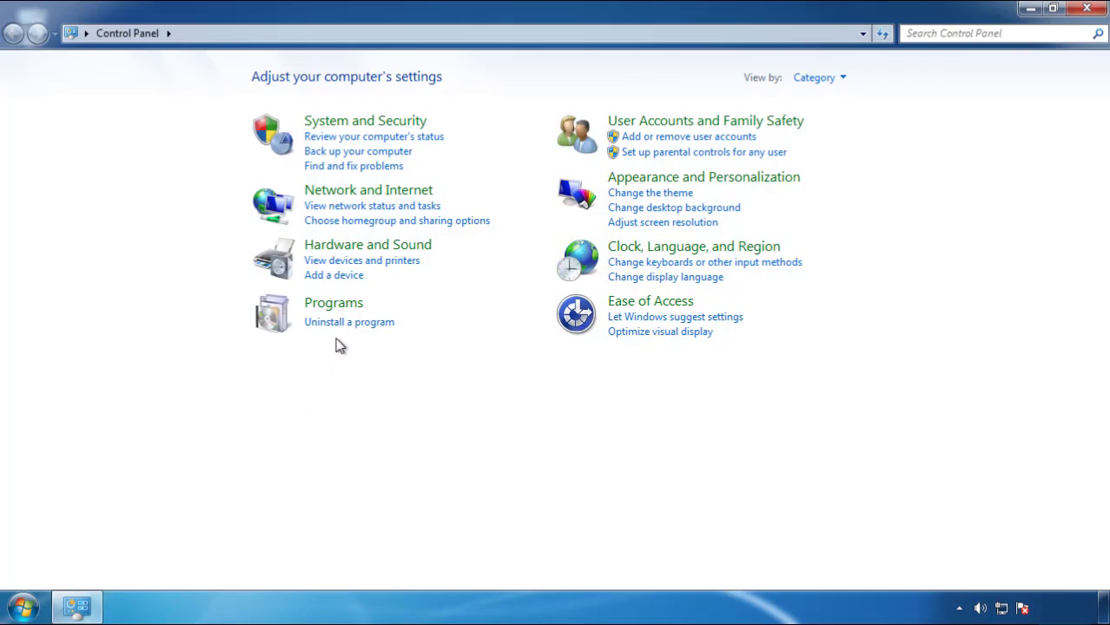
click(346, 324)
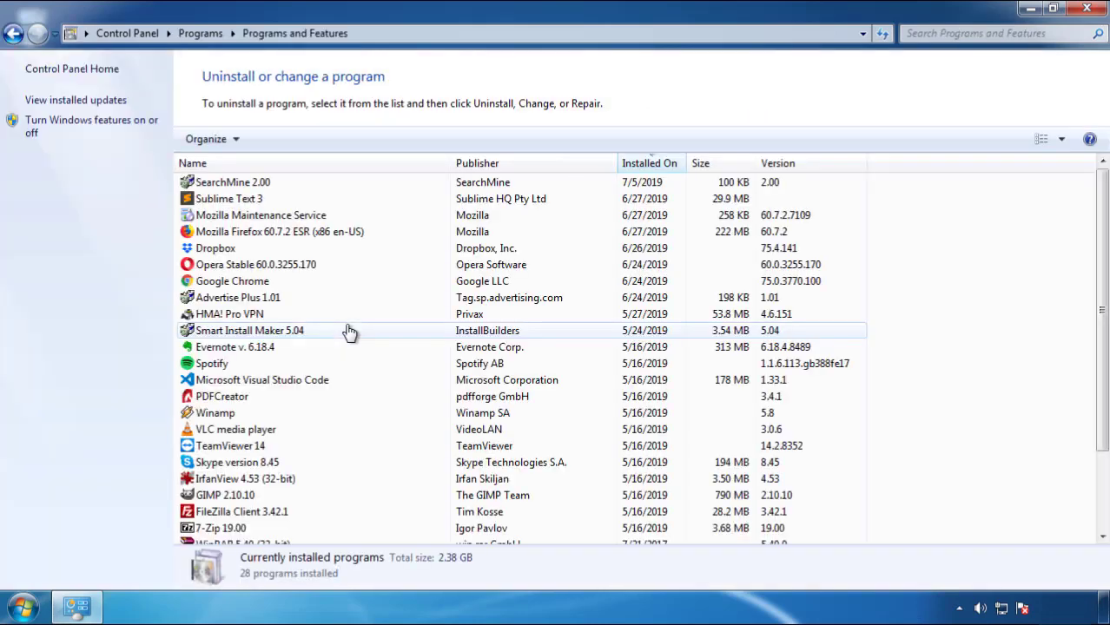
click(650, 165)
click(646, 167)
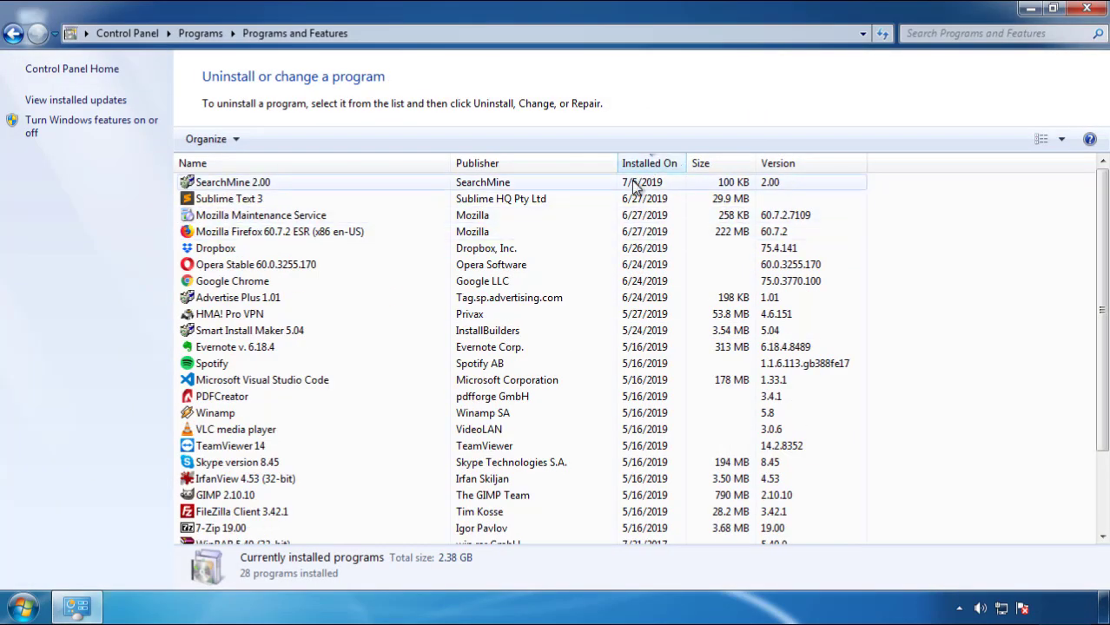
Uninstall SearchMine 2.00 and close Programs and Features
click(233, 184)
click(276, 140)
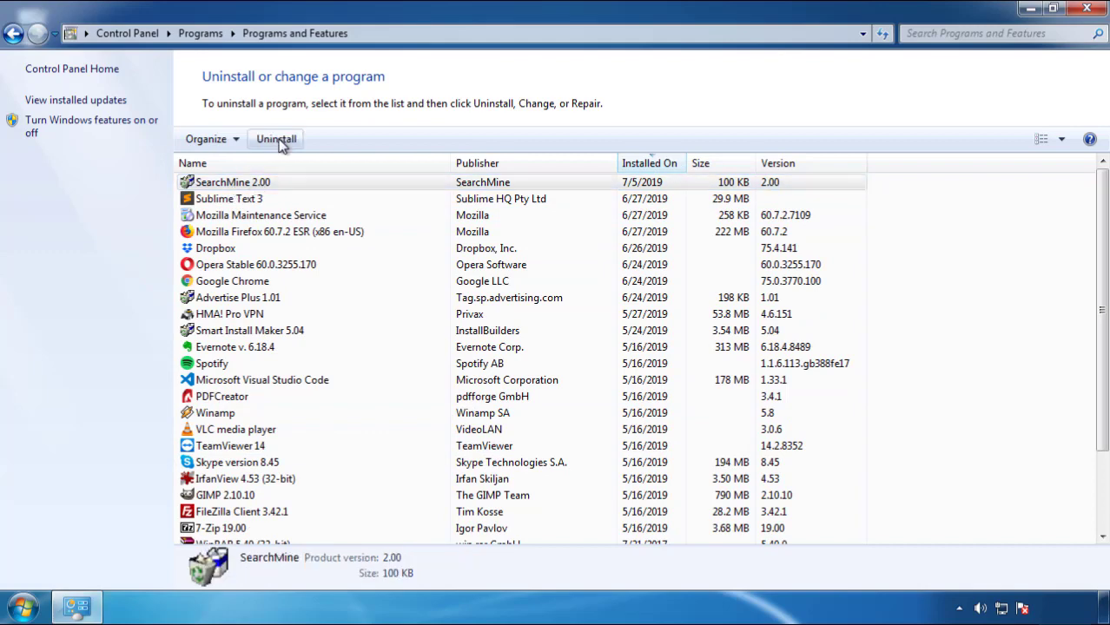
click(647, 460)
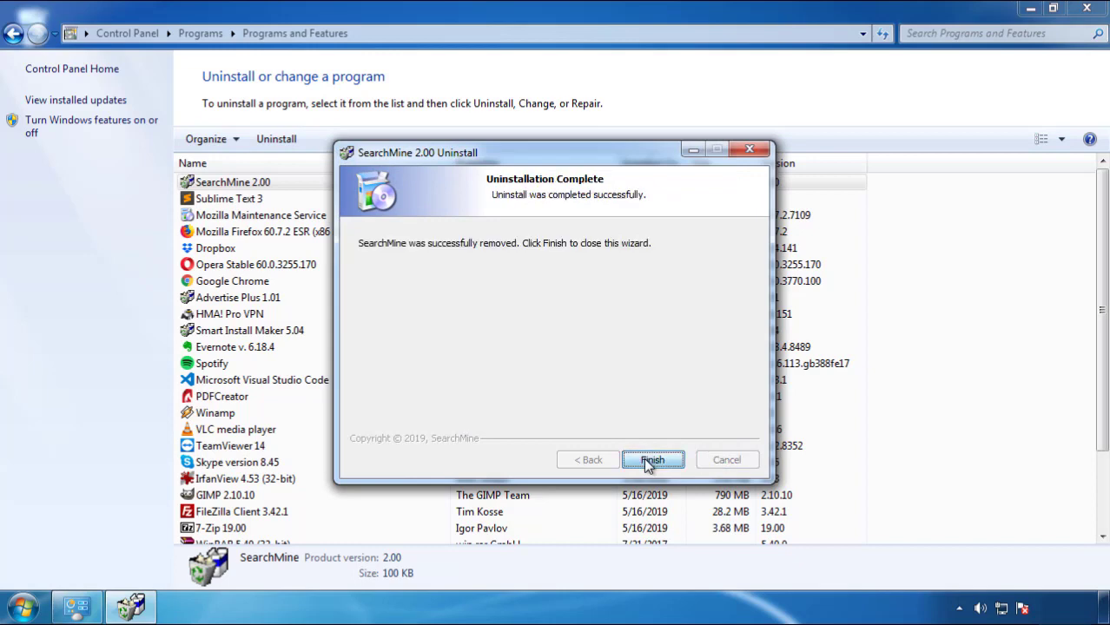
click(647, 459)
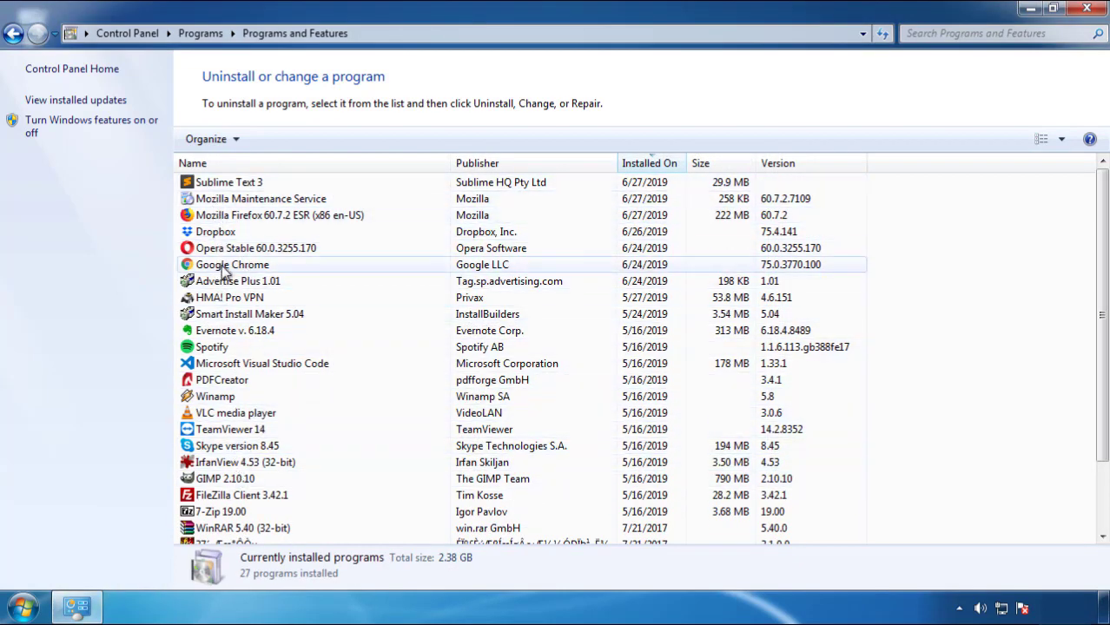
click(1088, 11)
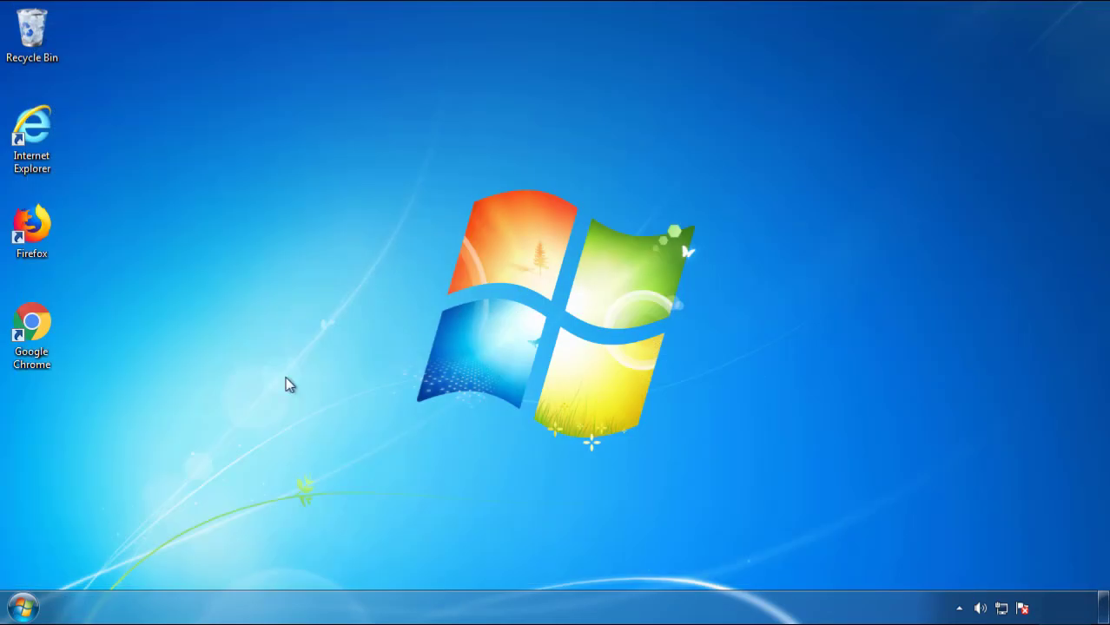
Restart the PC and pick Safe Mode in the Advanced Boot Options
click(21, 610)
mouse_move(300, 566)
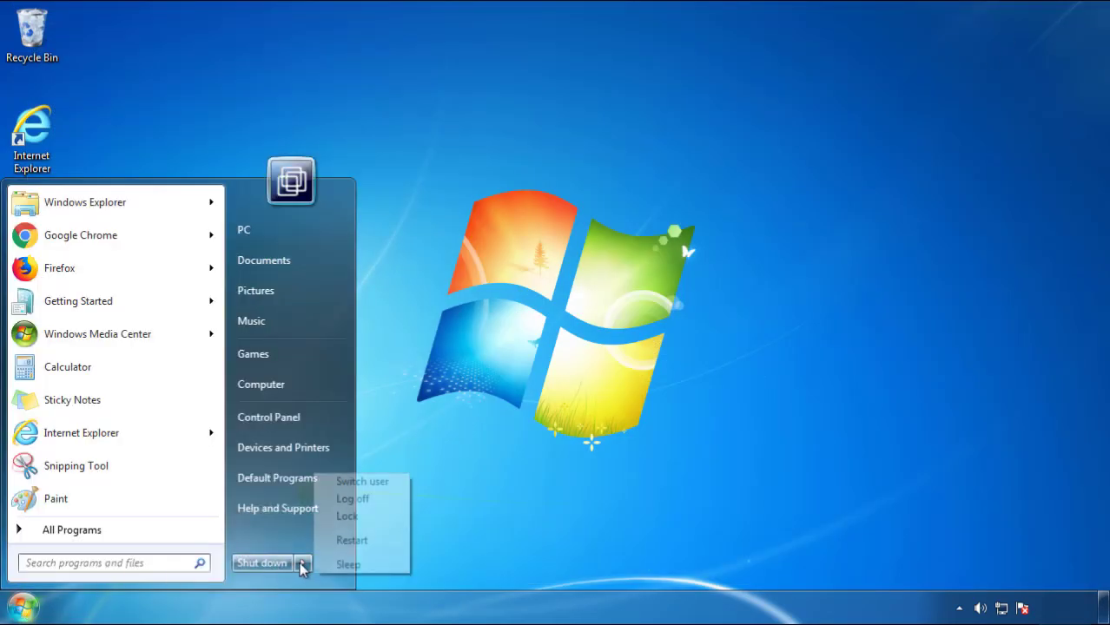
click(578, 474)
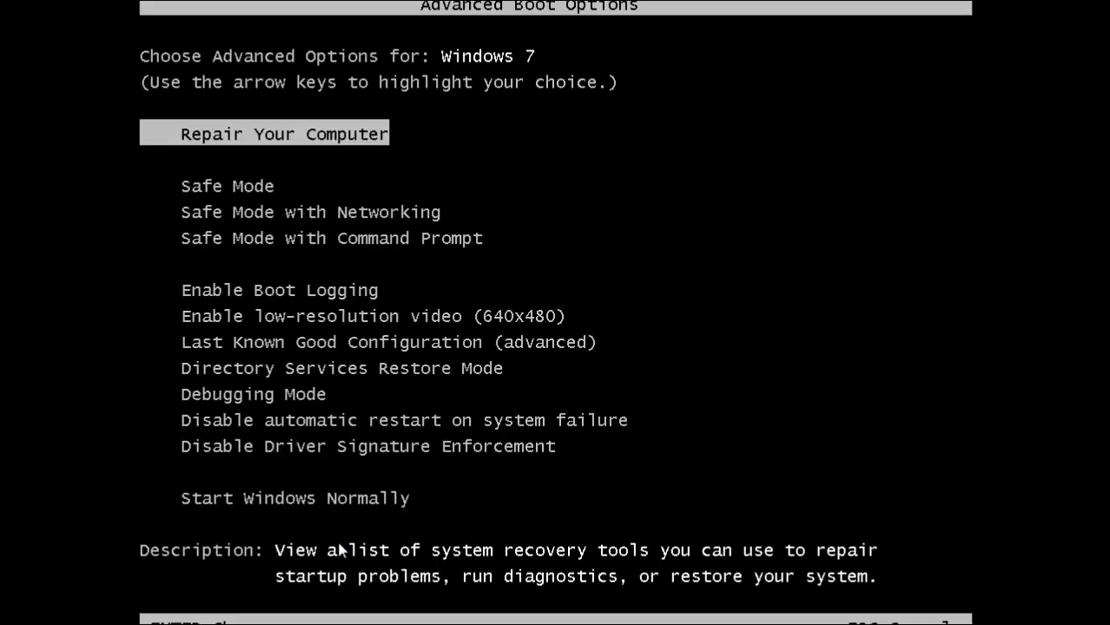
key(Down)
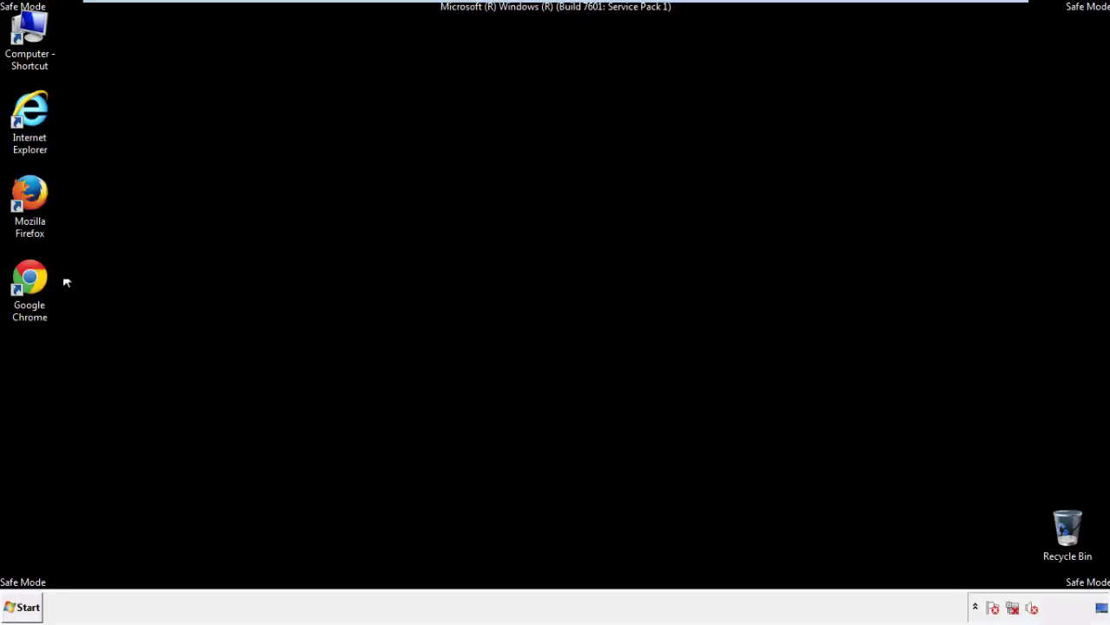
Launch Firefox without making it the default browser, with the Menu Bar showing
double_click(39, 201)
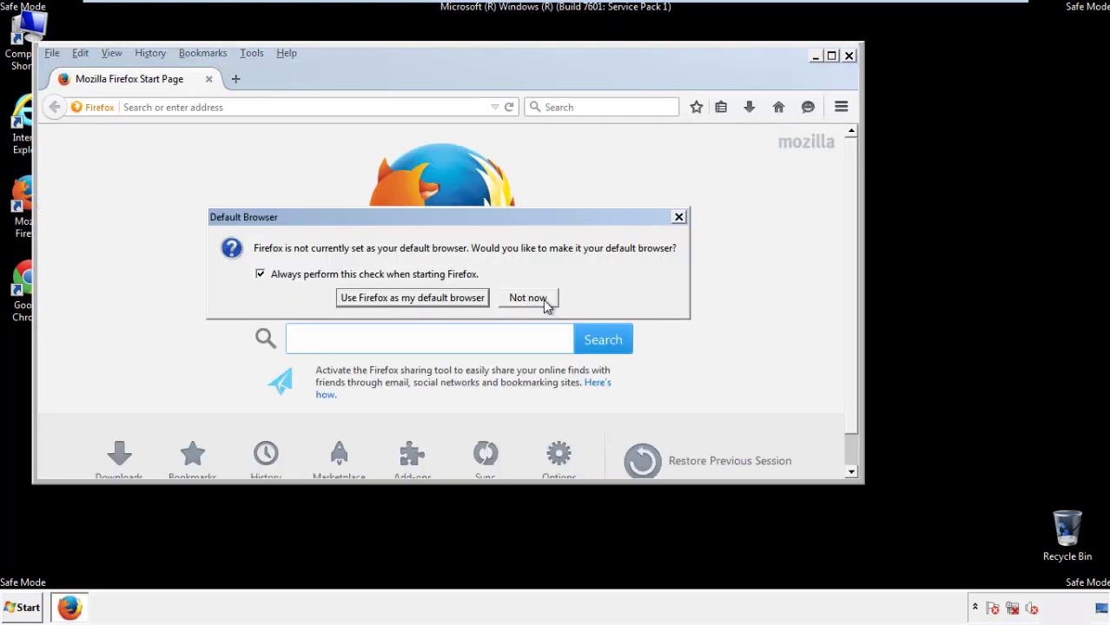
click(532, 299)
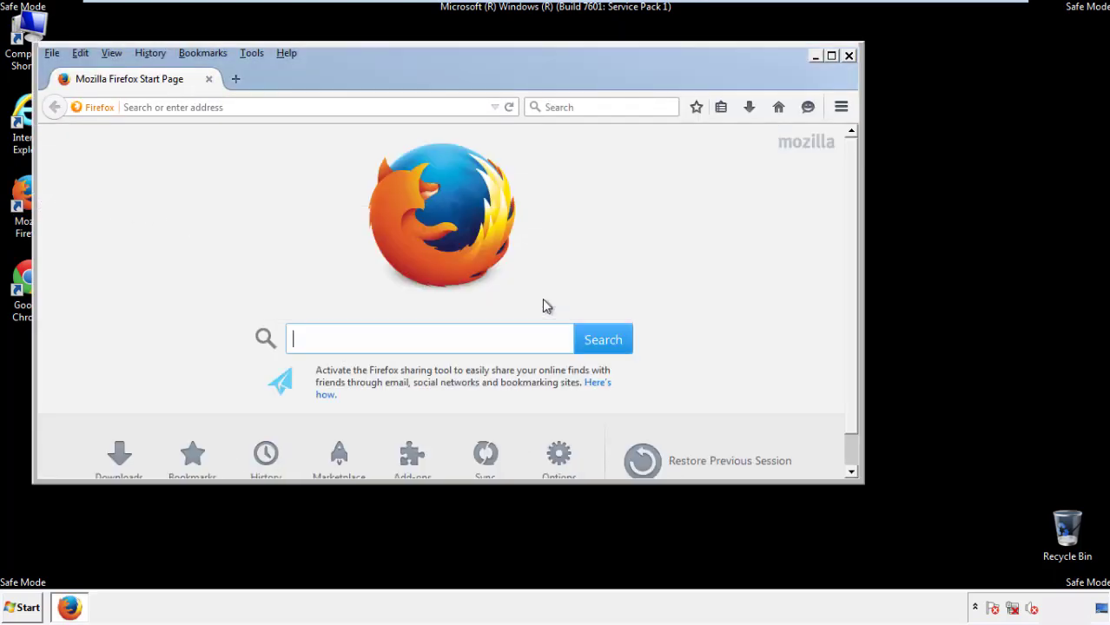
right_click(341, 77)
click(375, 132)
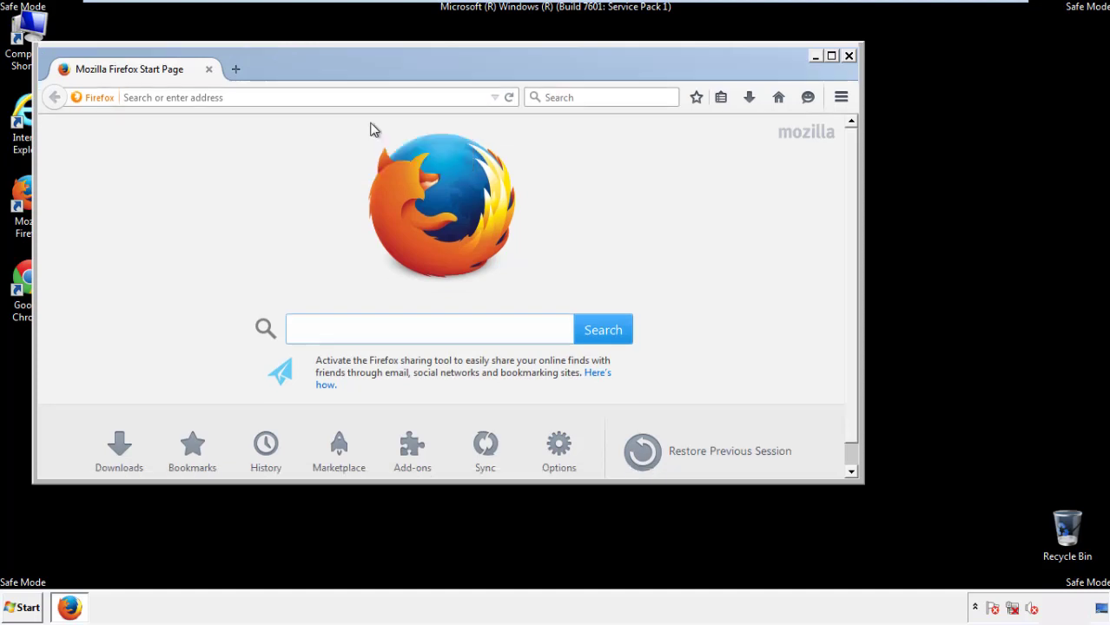
right_click(349, 71)
click(361, 133)
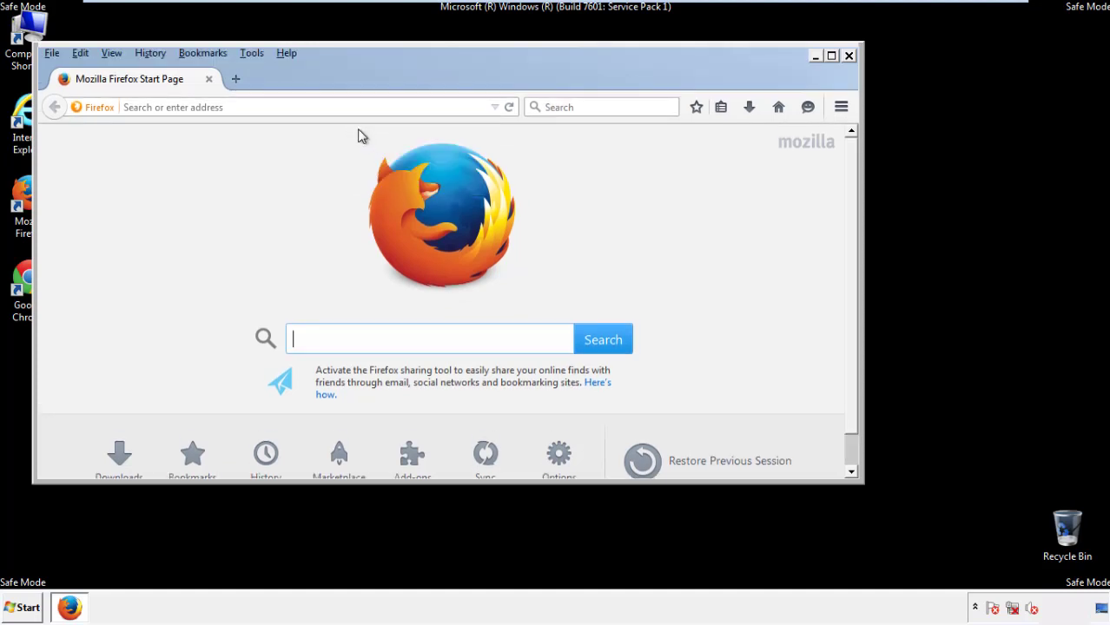
Clear Firefox's recent history for Everything, keeping all data types checked
click(152, 54)
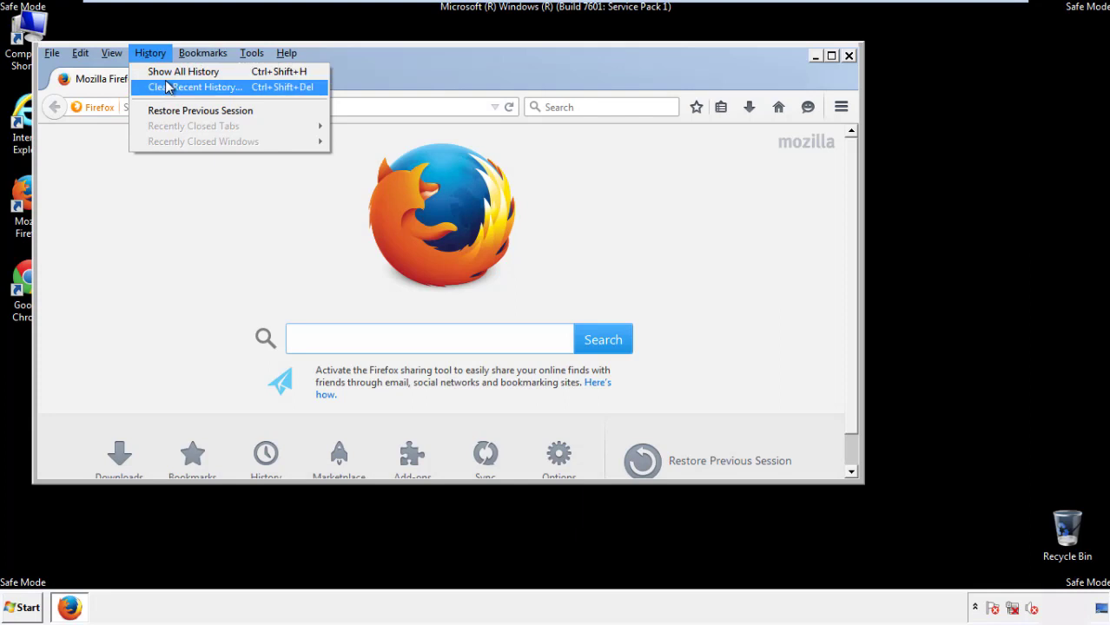
click(165, 85)
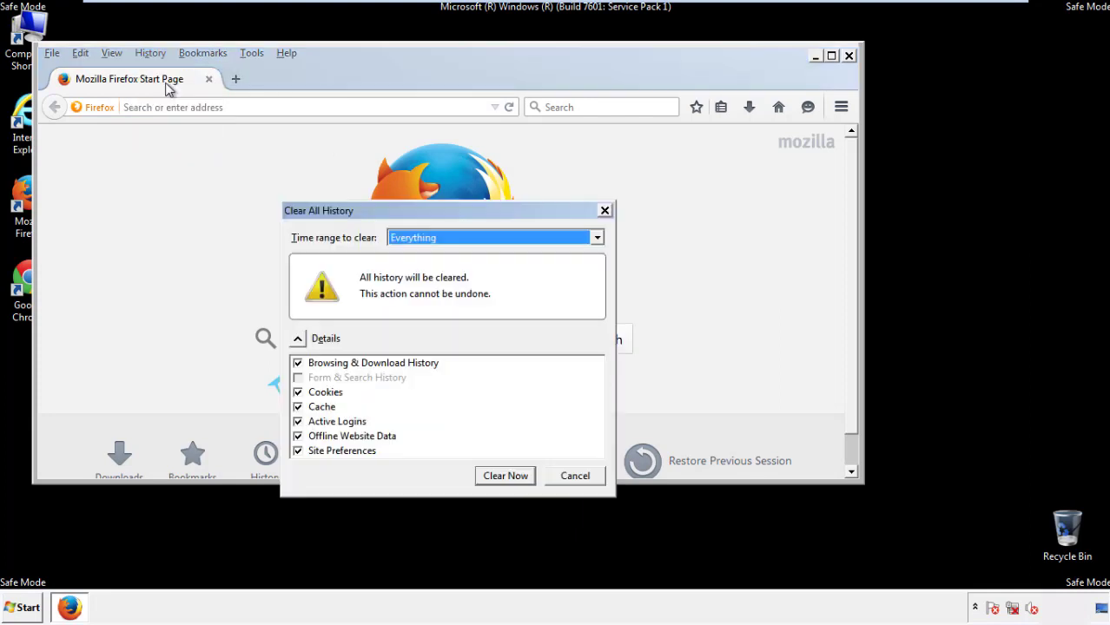
click(412, 238)
click(417, 326)
click(297, 436)
click(298, 435)
click(298, 451)
click(298, 451)
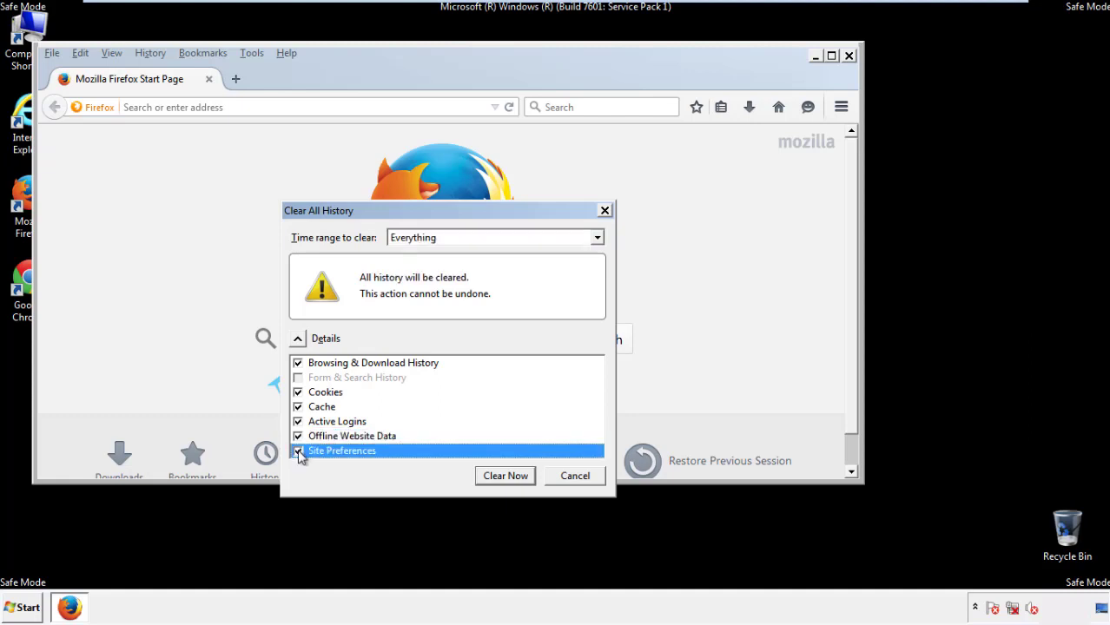
click(503, 476)
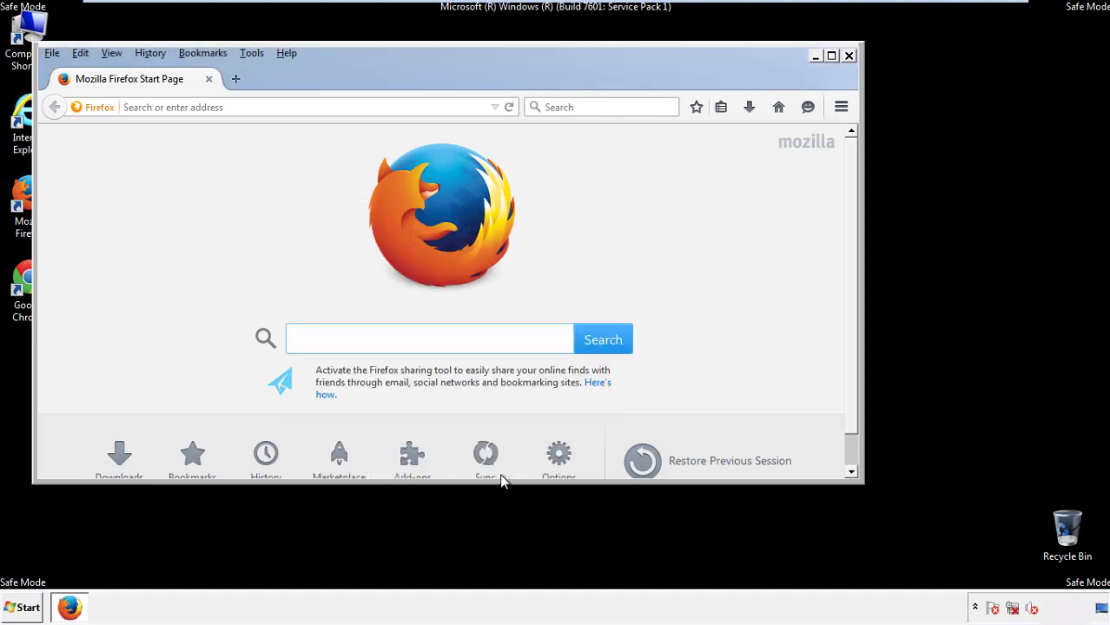
Refresh Firefox to its defaults from Troubleshooting Information, then close it
click(286, 54)
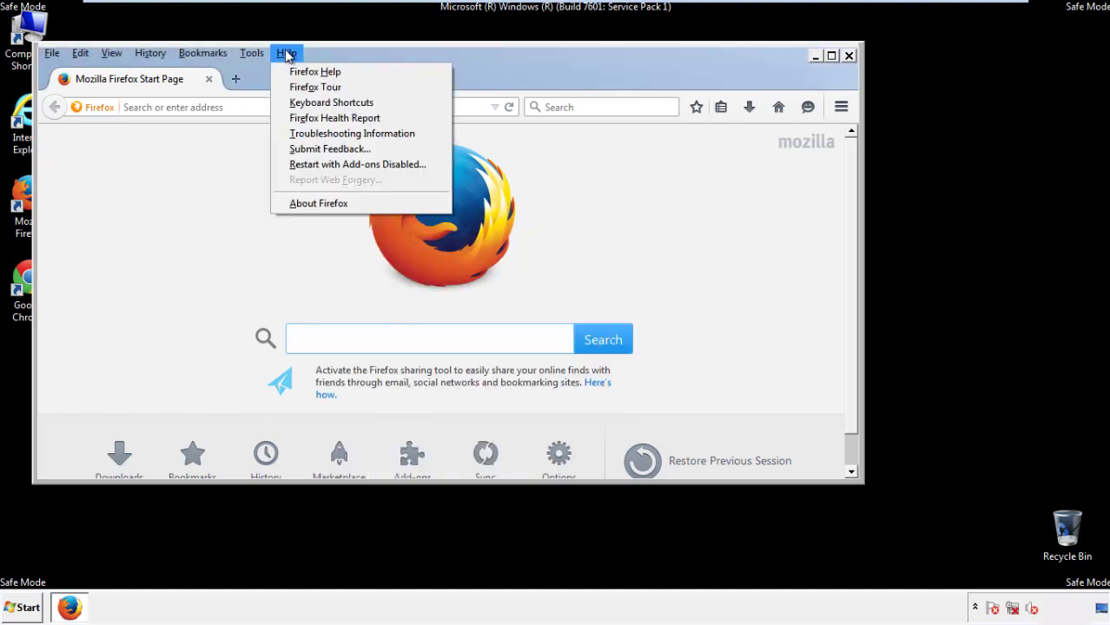
click(322, 133)
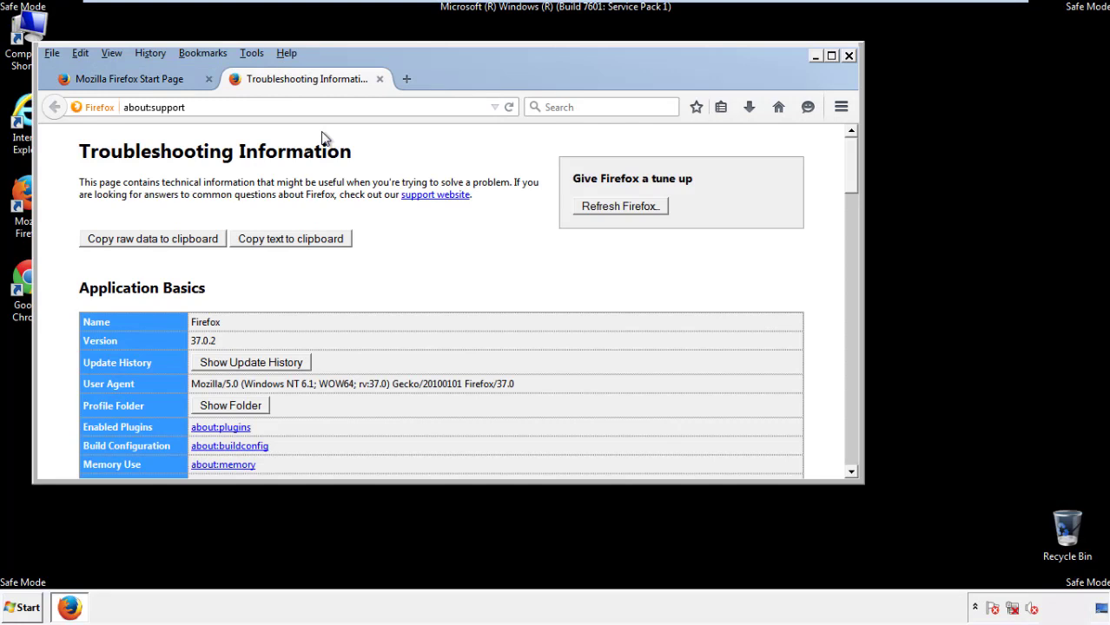
click(644, 211)
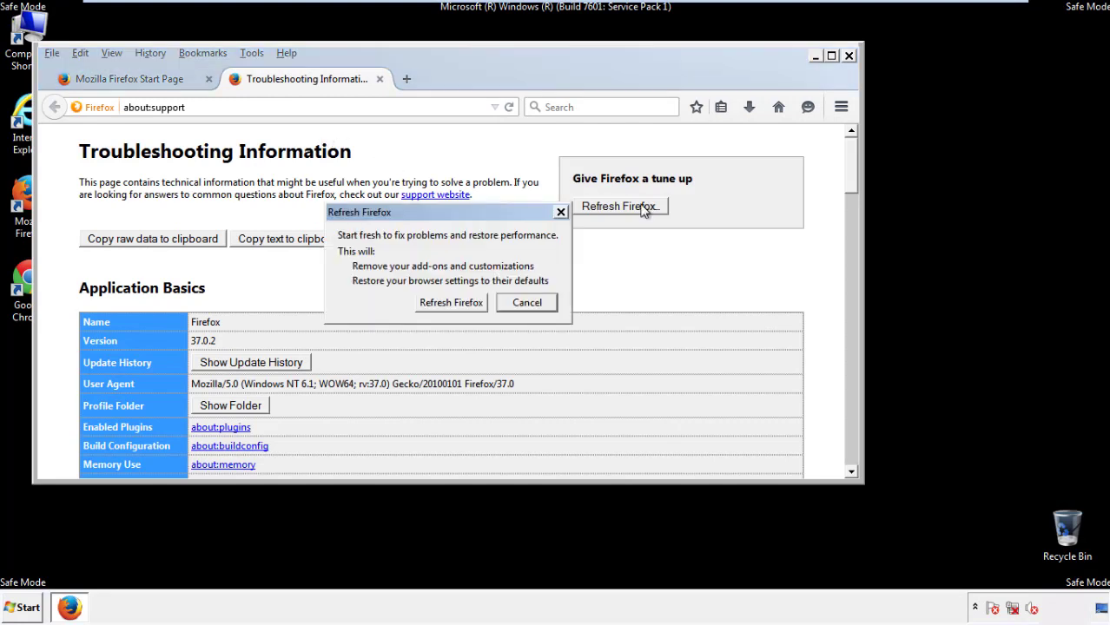
click(450, 302)
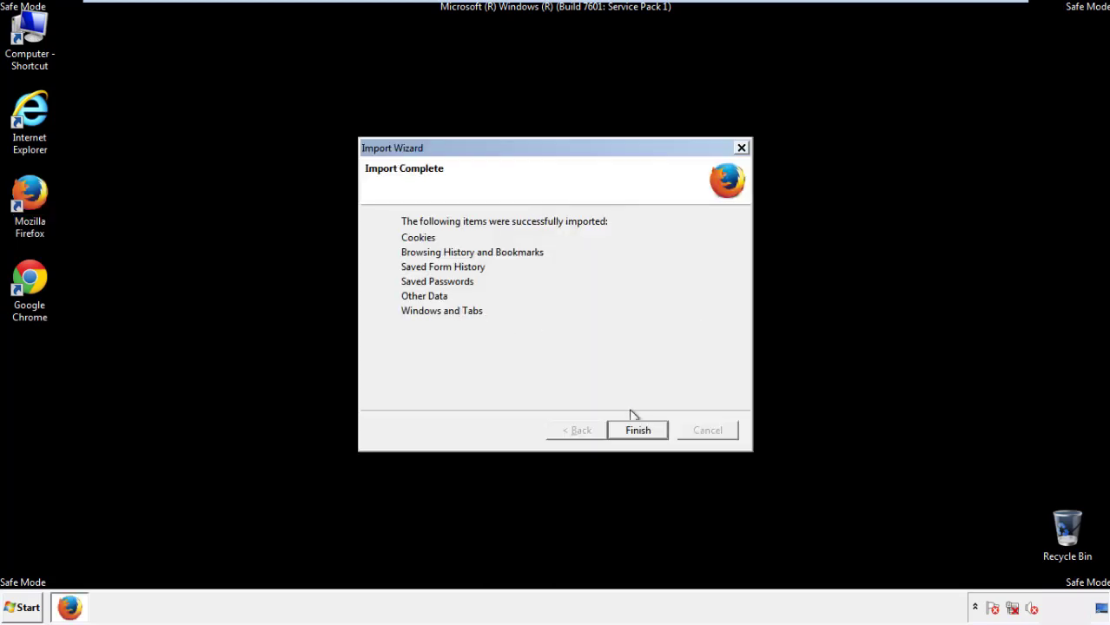
click(638, 432)
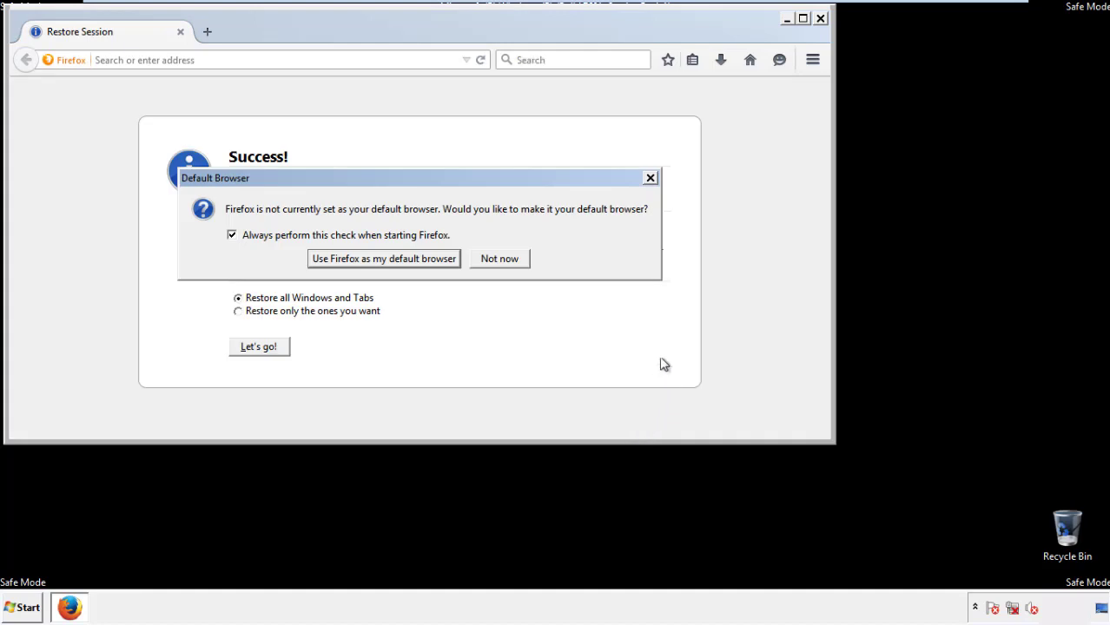
click(501, 261)
click(820, 18)
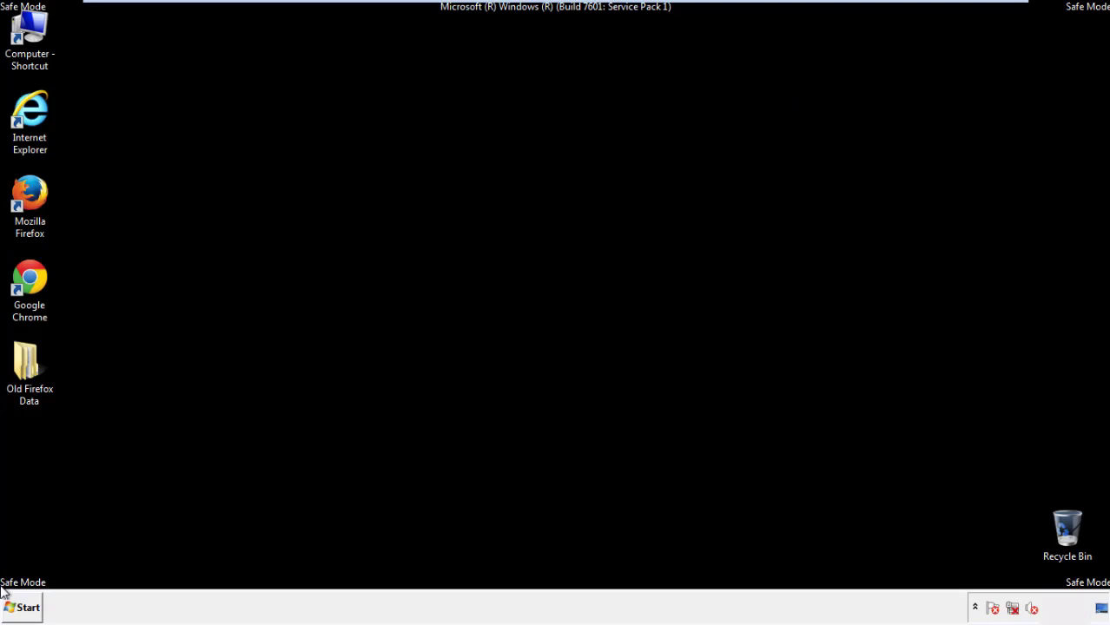
click(26, 276)
Launch Google Chrome and stop it asking to be the default browser
double_click(26, 276)
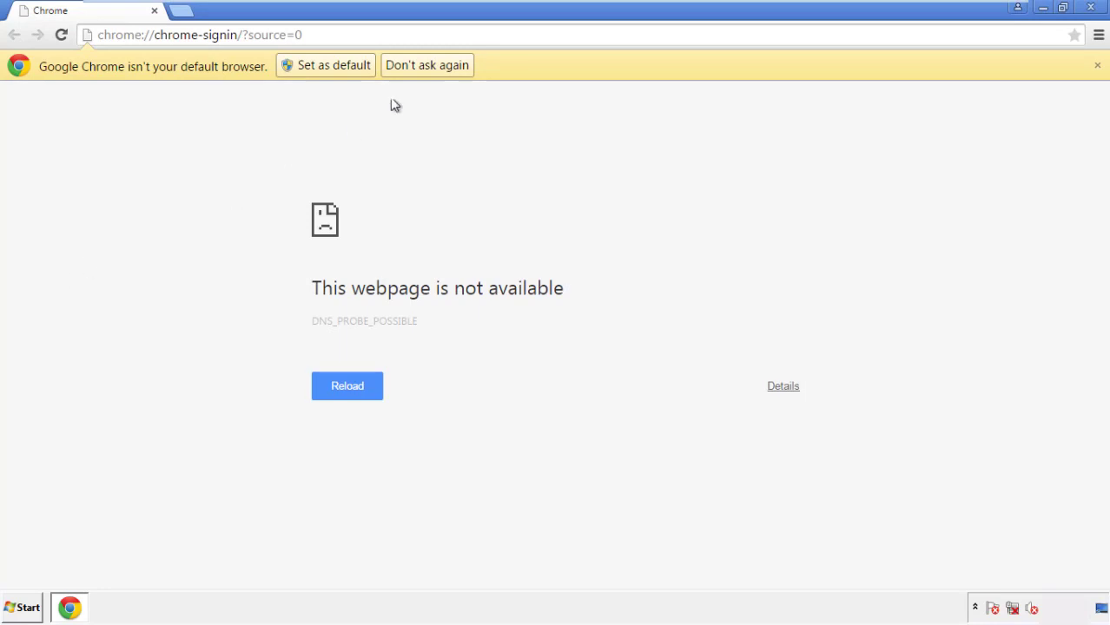
click(447, 70)
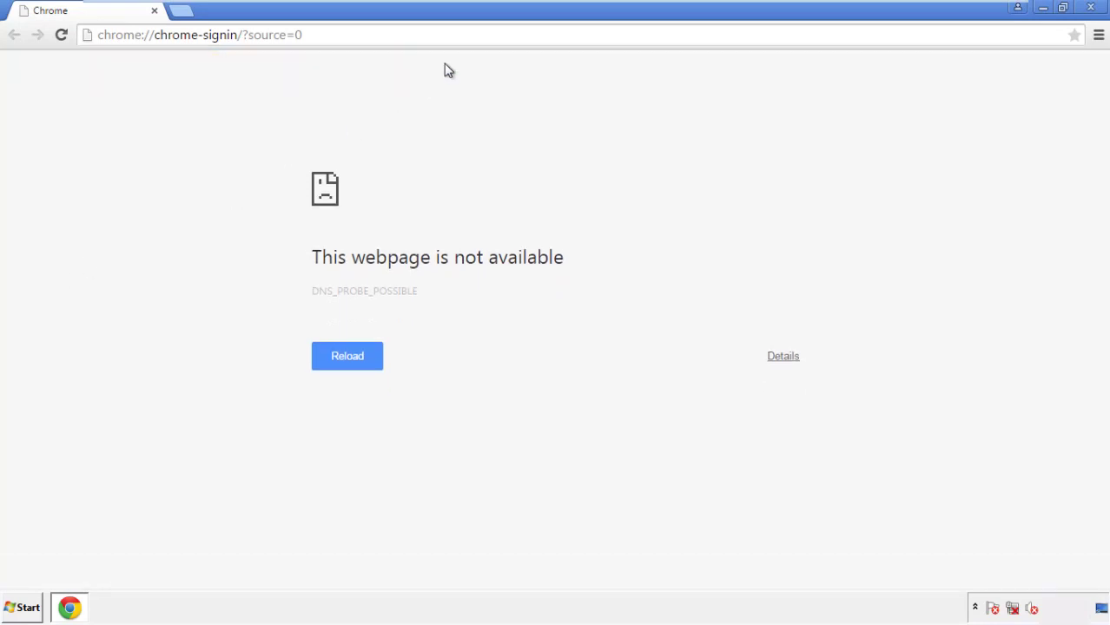
click(1099, 37)
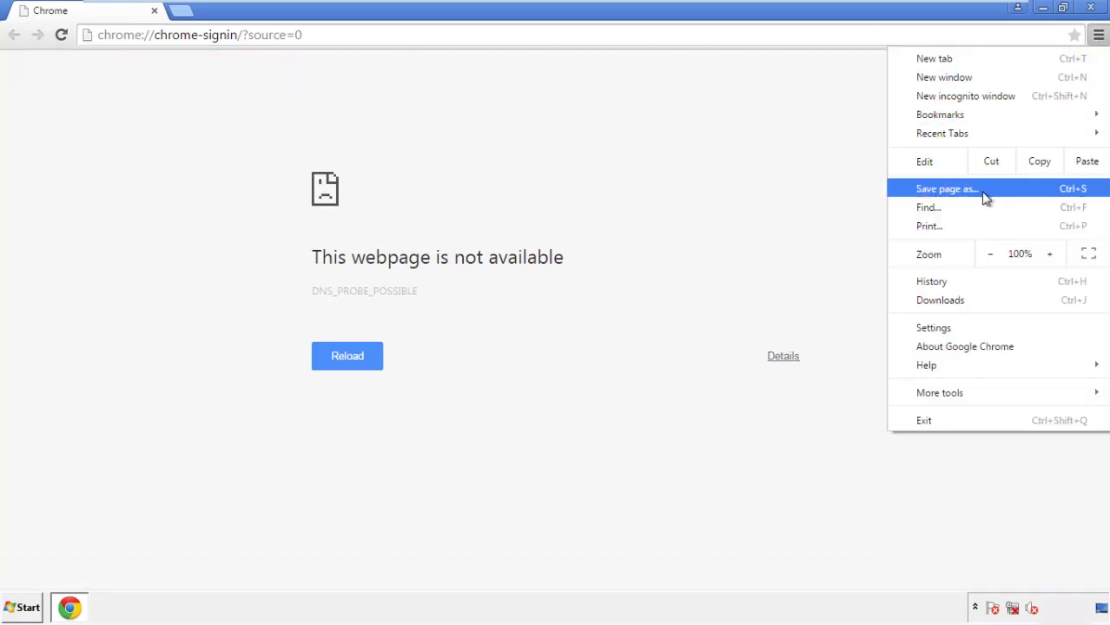
Clear Chrome's browsing data from the beginning of time, including autofill form data
click(936, 329)
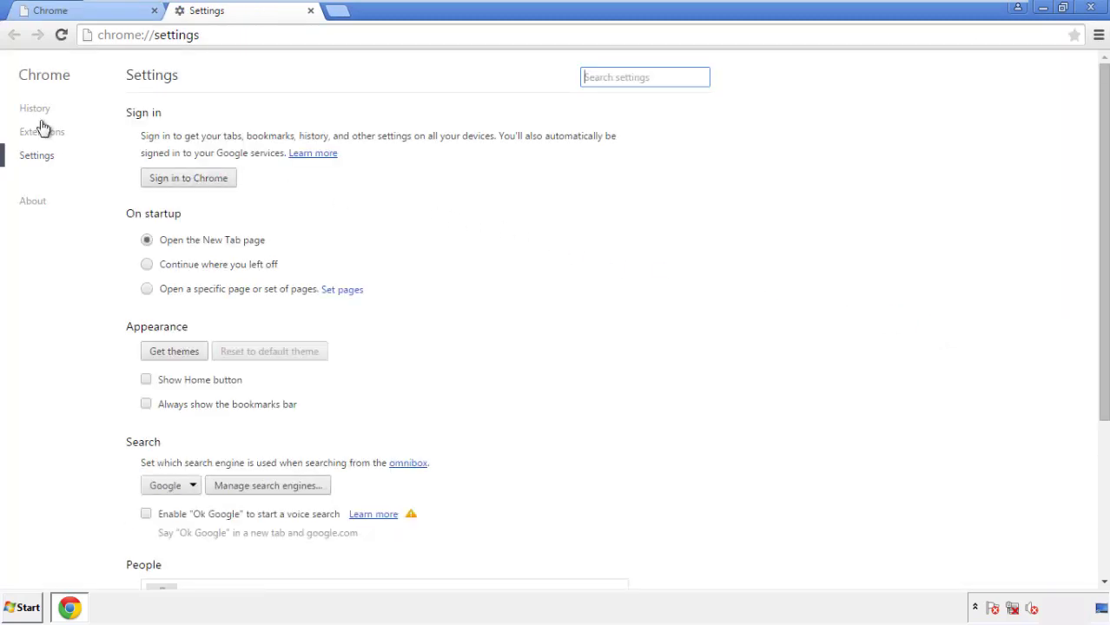
click(40, 111)
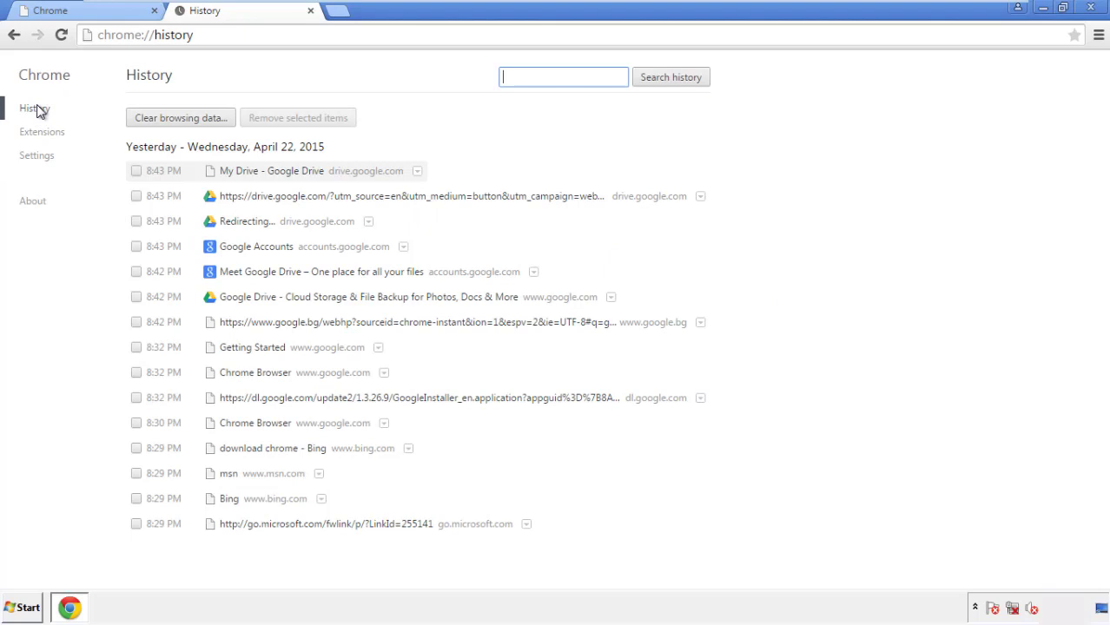
click(165, 121)
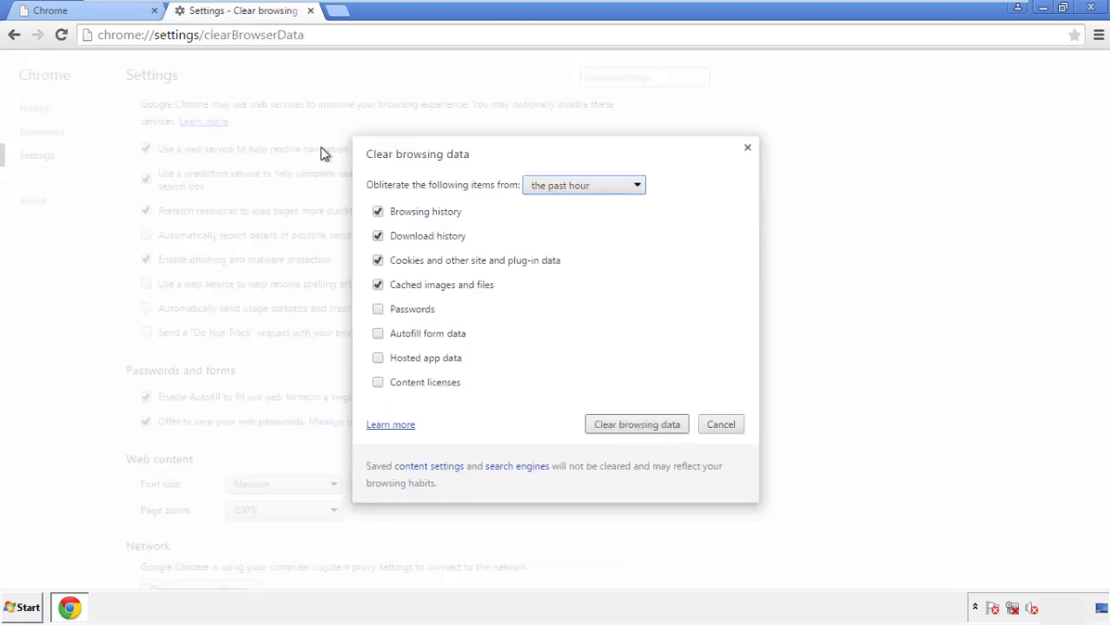
click(559, 187)
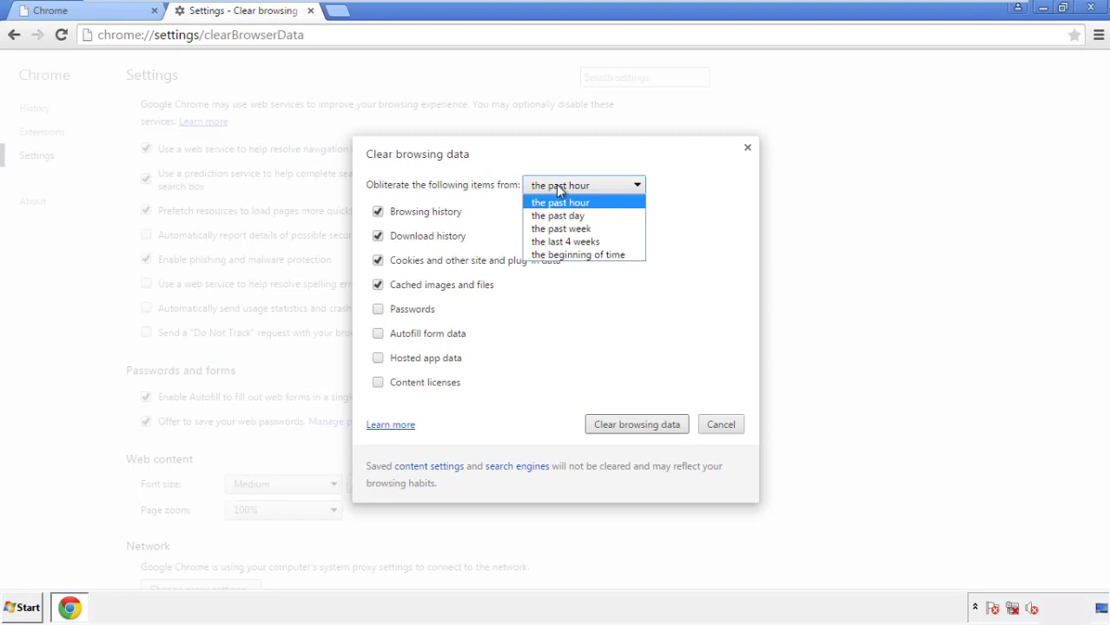
click(556, 255)
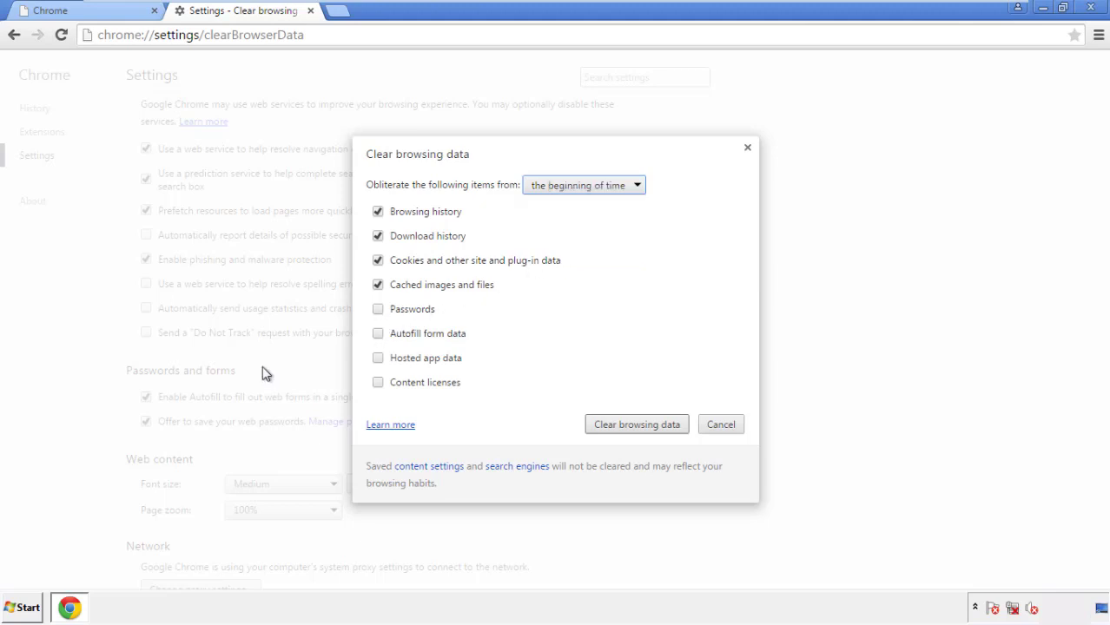
click(382, 337)
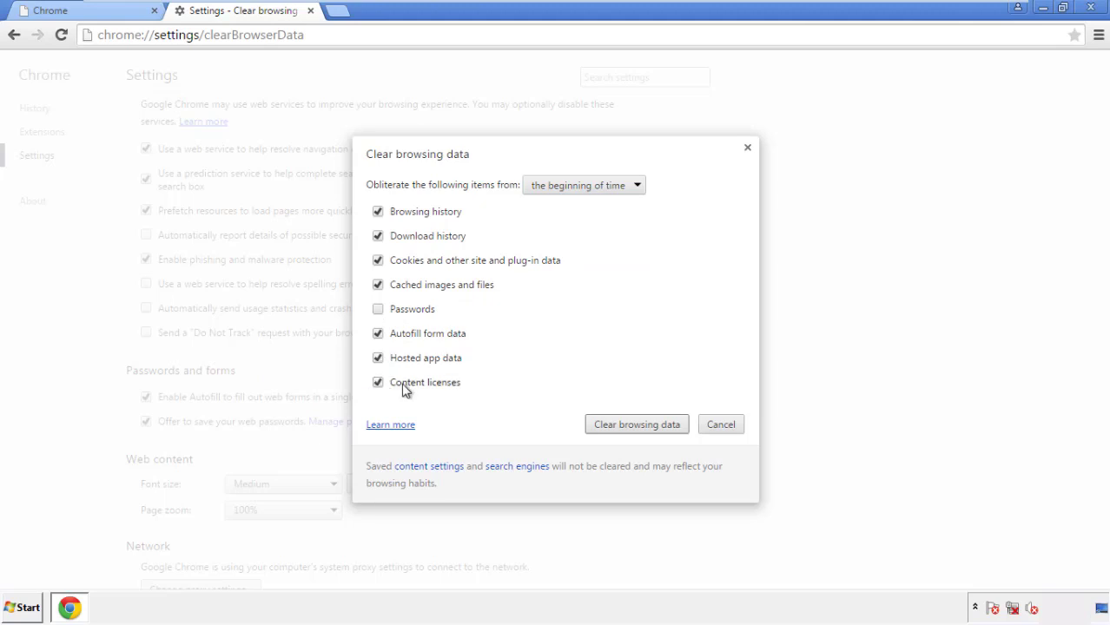
click(624, 427)
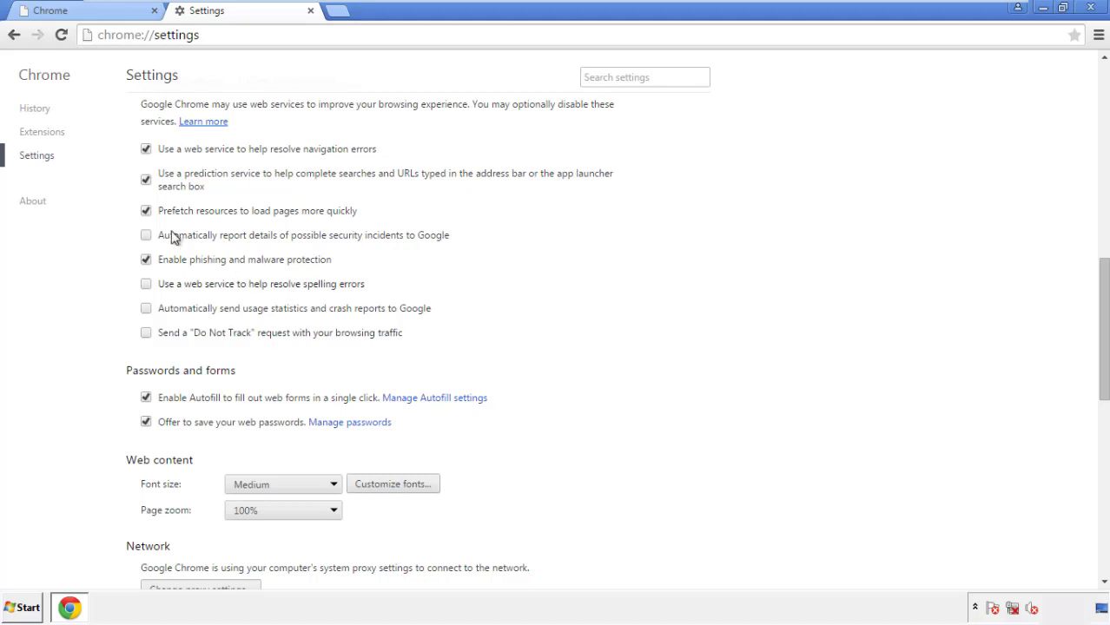
Reset Chrome's settings to their original defaults and close the browser
drag(1103, 276, 1100, 467)
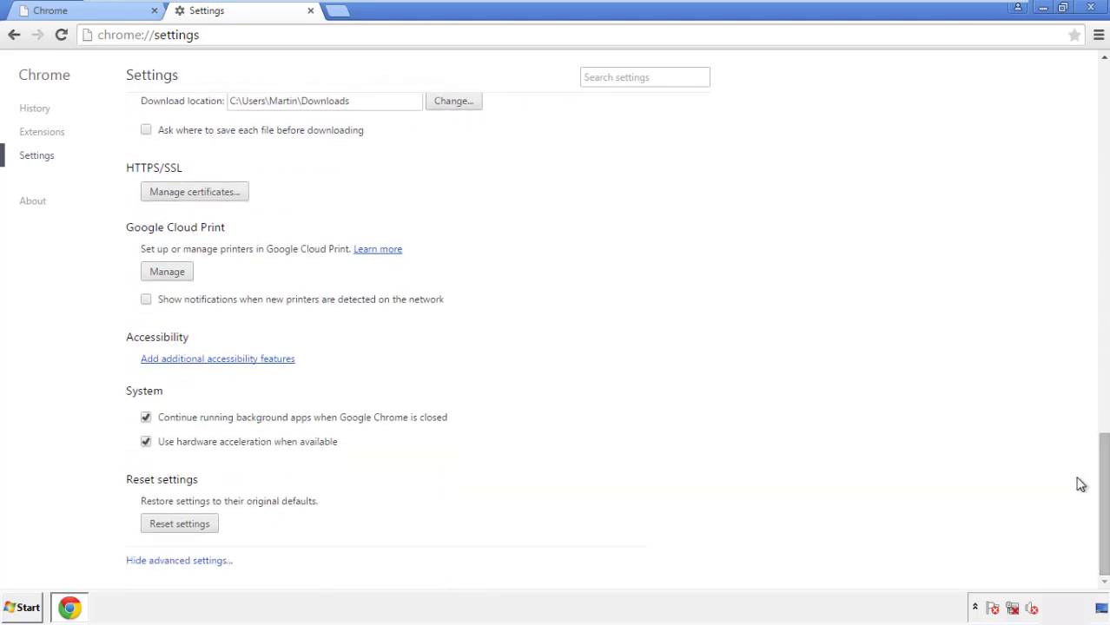
click(209, 530)
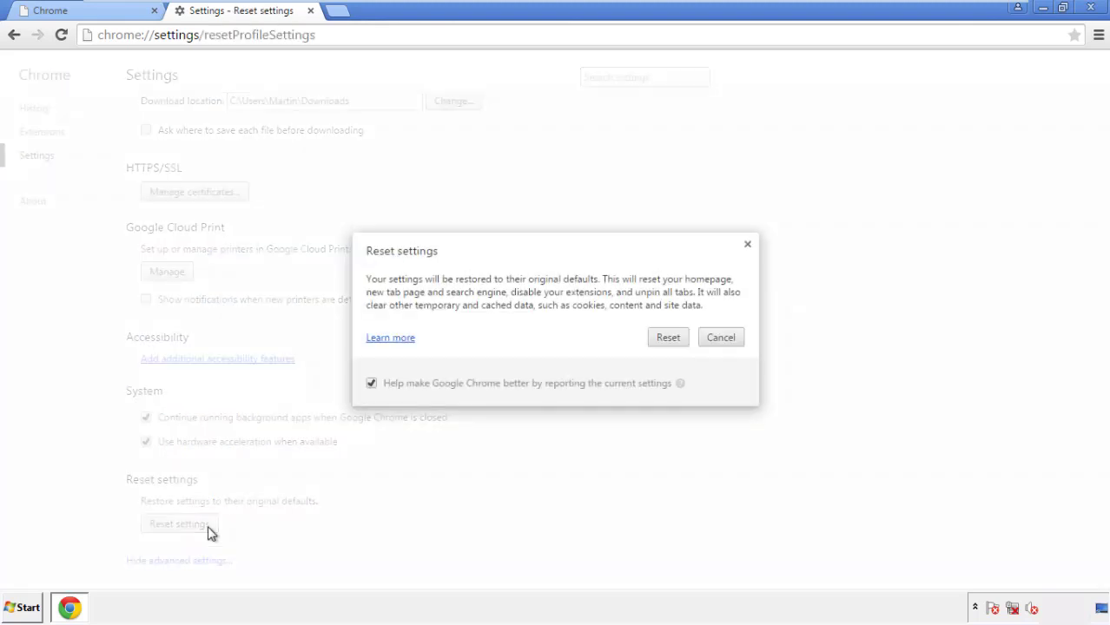
click(668, 338)
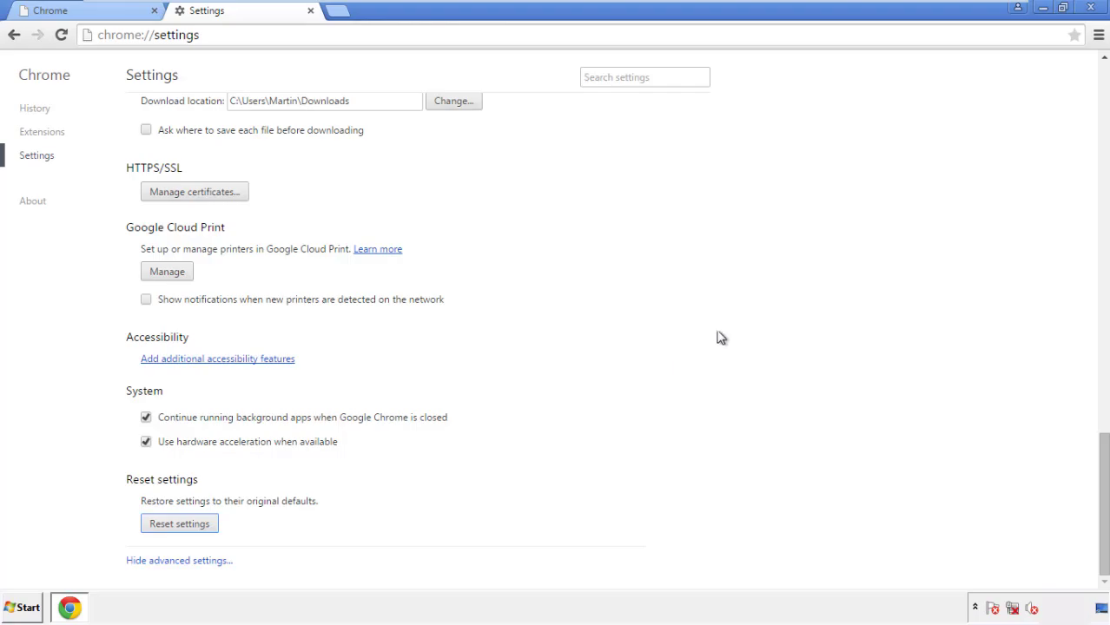
click(1090, 7)
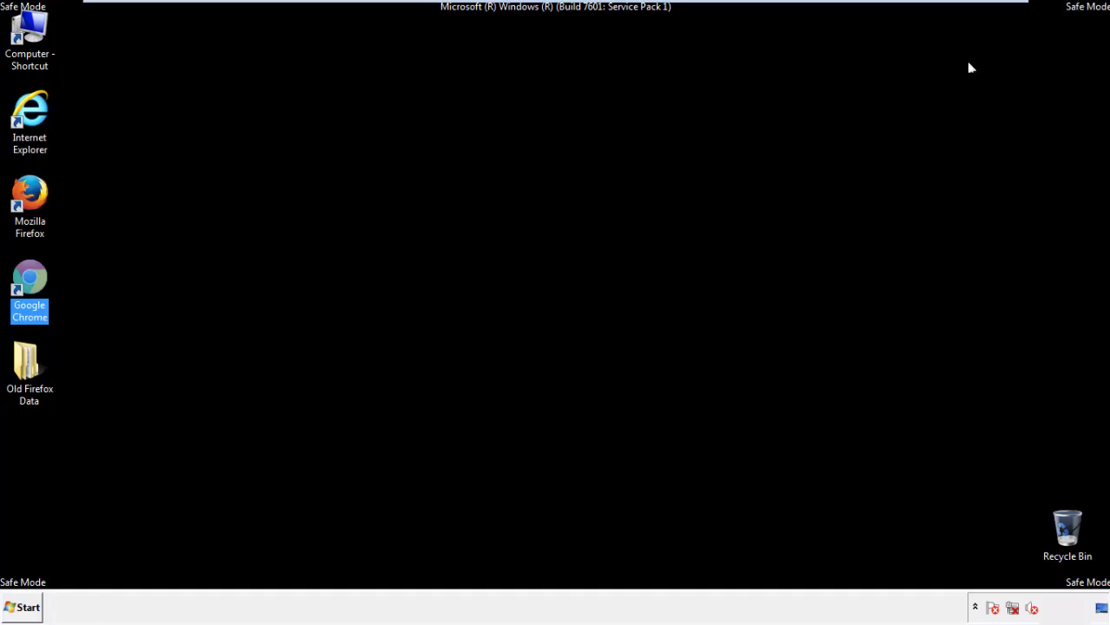
Remove the Search Mine add-on from Firefox's Add-ons manager and close Firefox
click(598, 280)
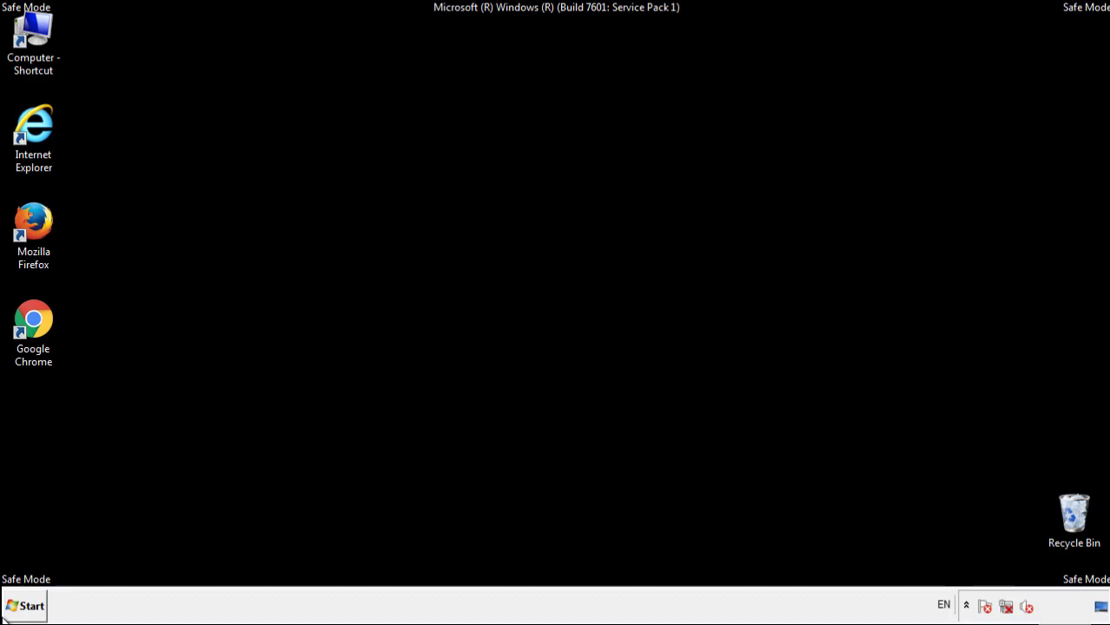
double_click(43, 217)
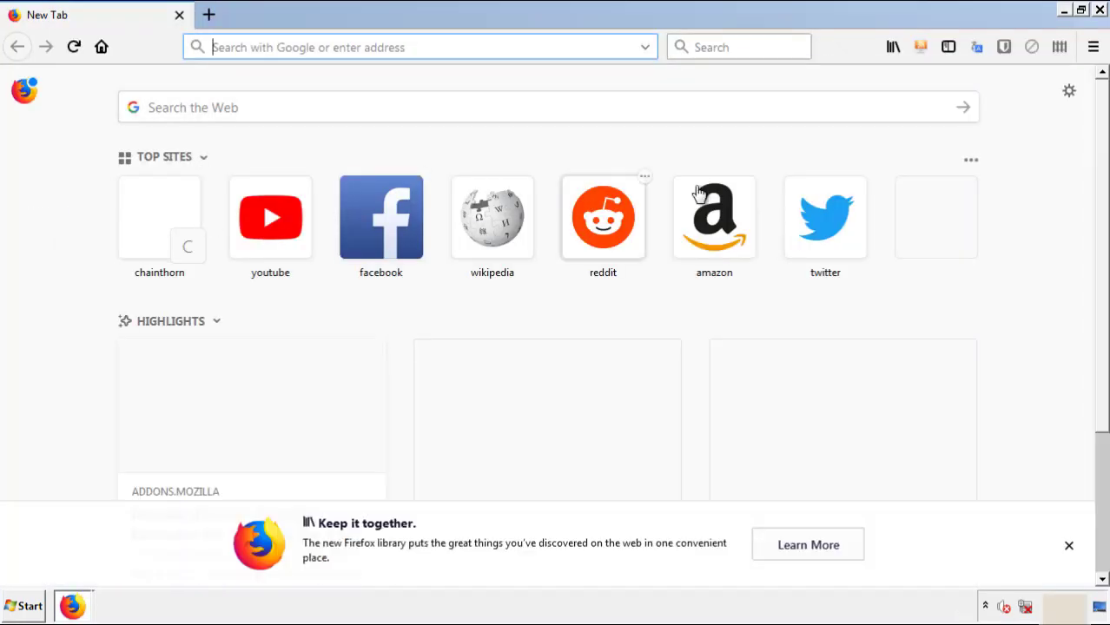
click(1093, 48)
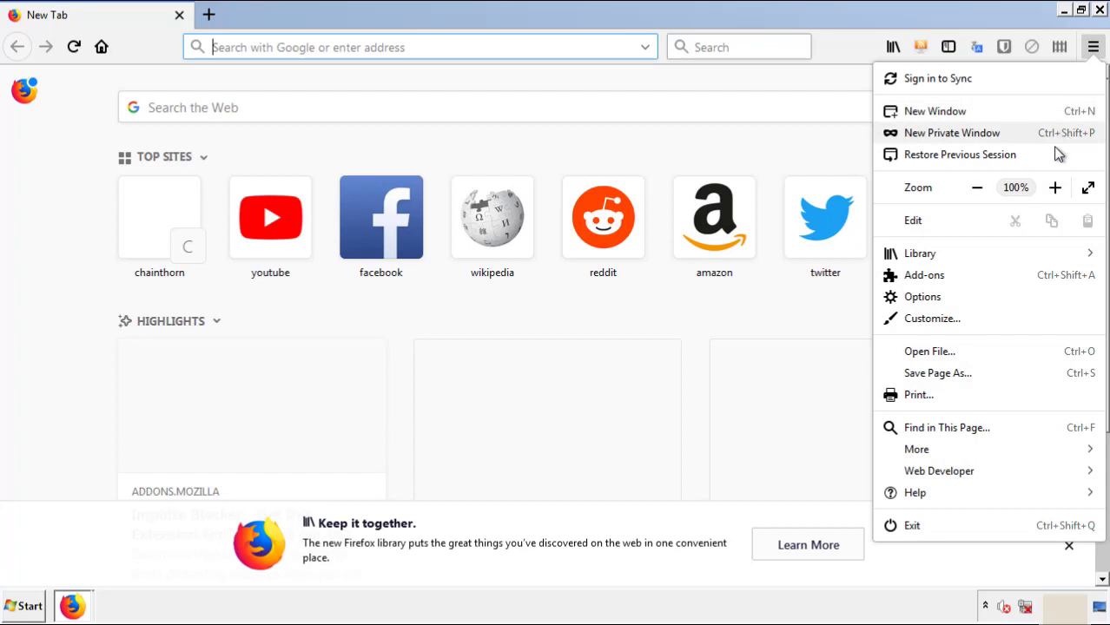
click(1026, 277)
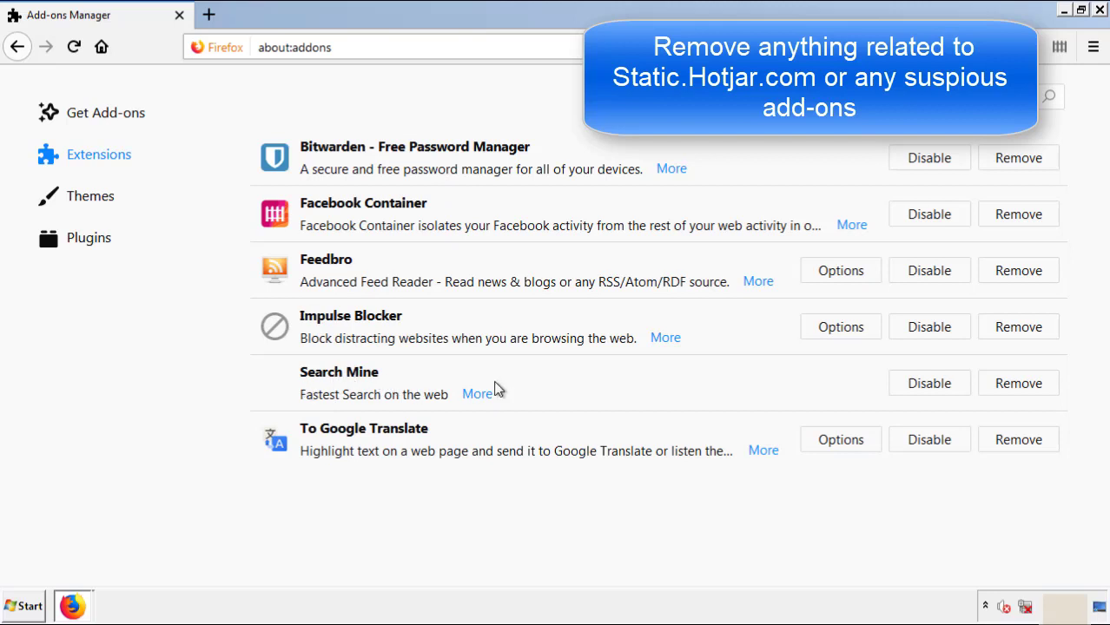
click(1015, 390)
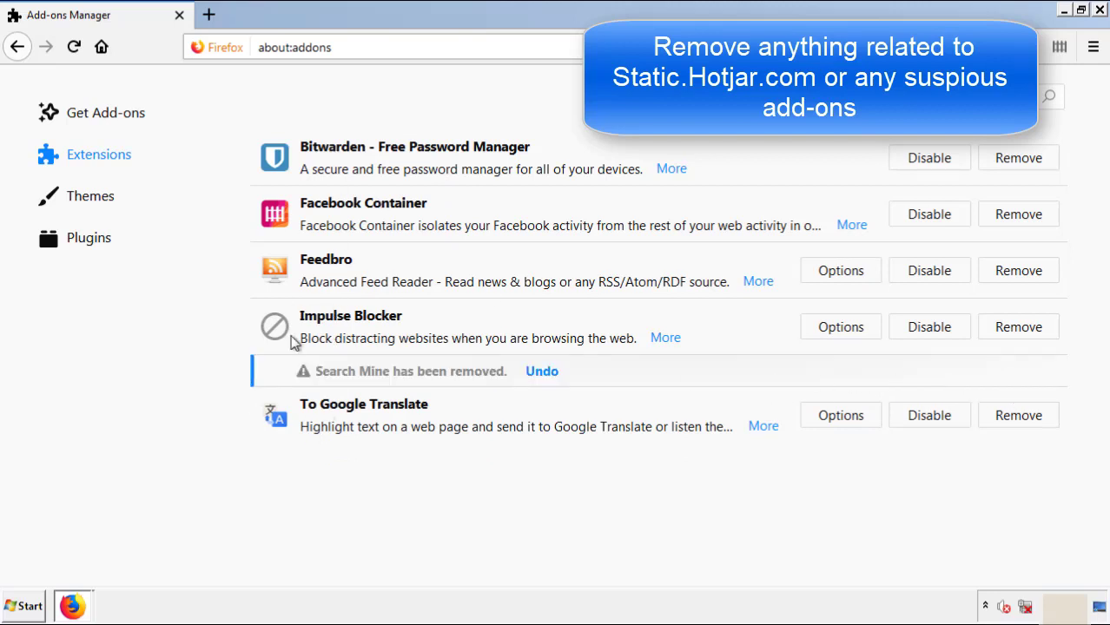
click(1100, 11)
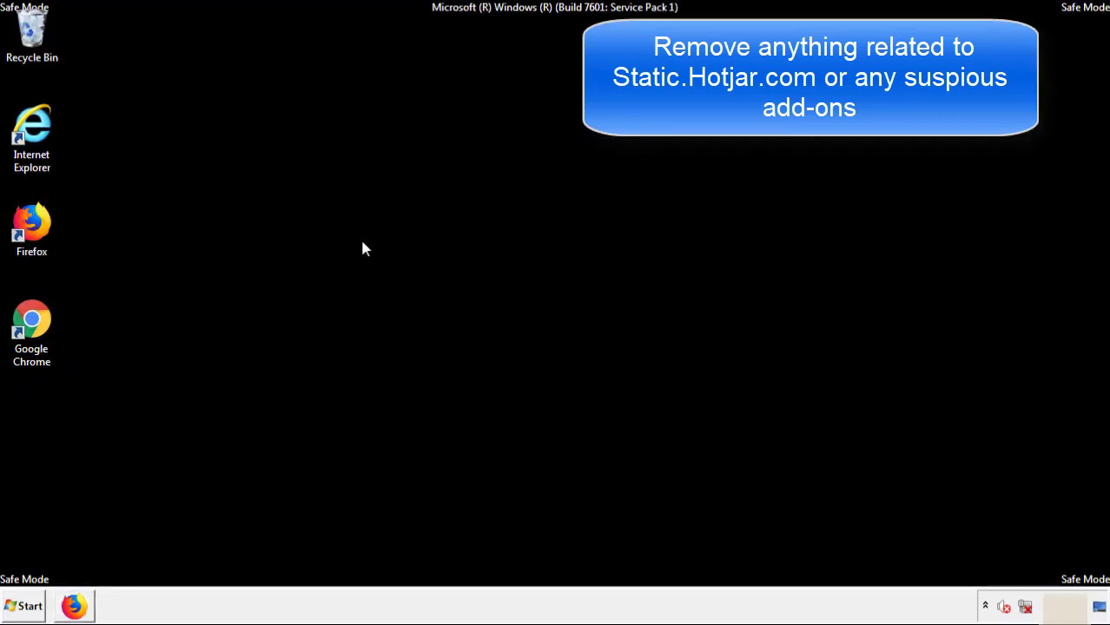
Remove the Search Mine extension from Chrome's Extensions page
double_click(31, 330)
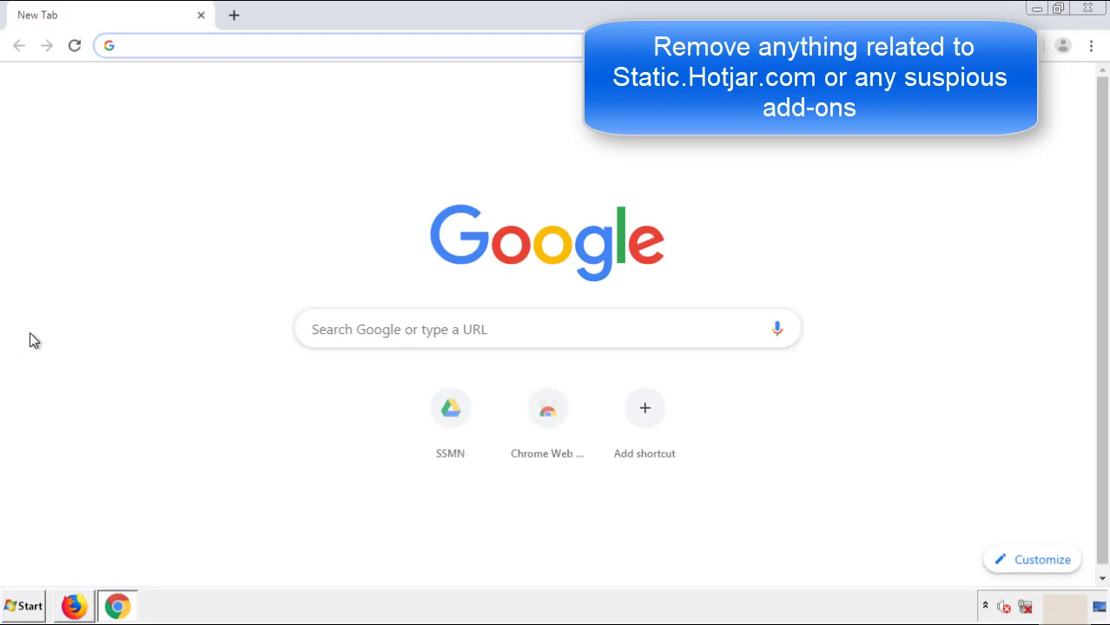
click(1091, 45)
mouse_move(993, 305)
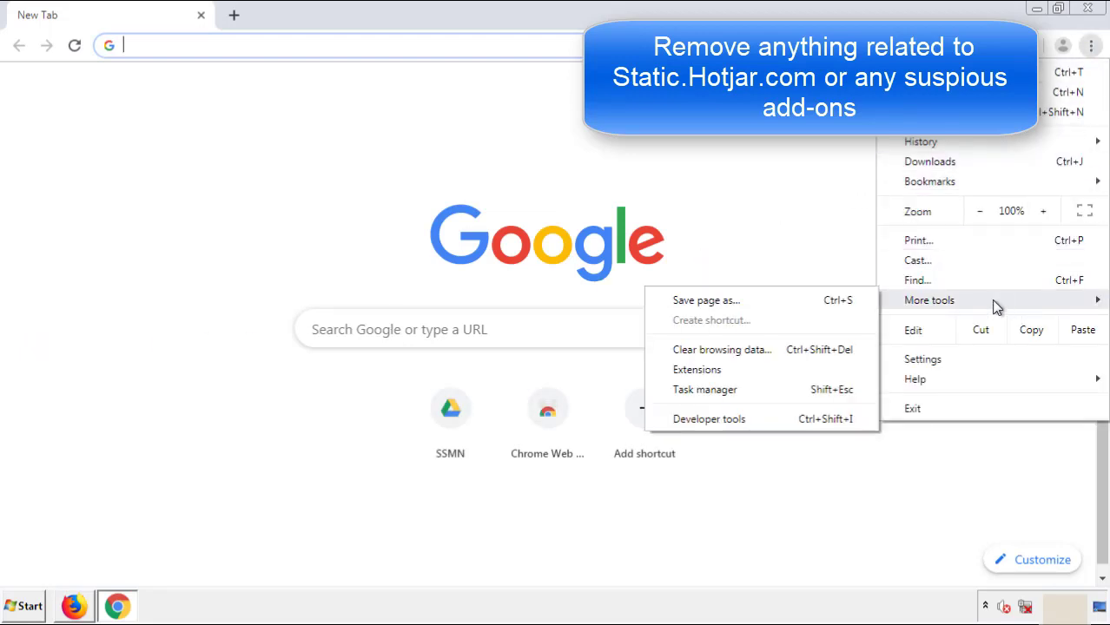
click(714, 369)
scroll(314, 290, down, 5)
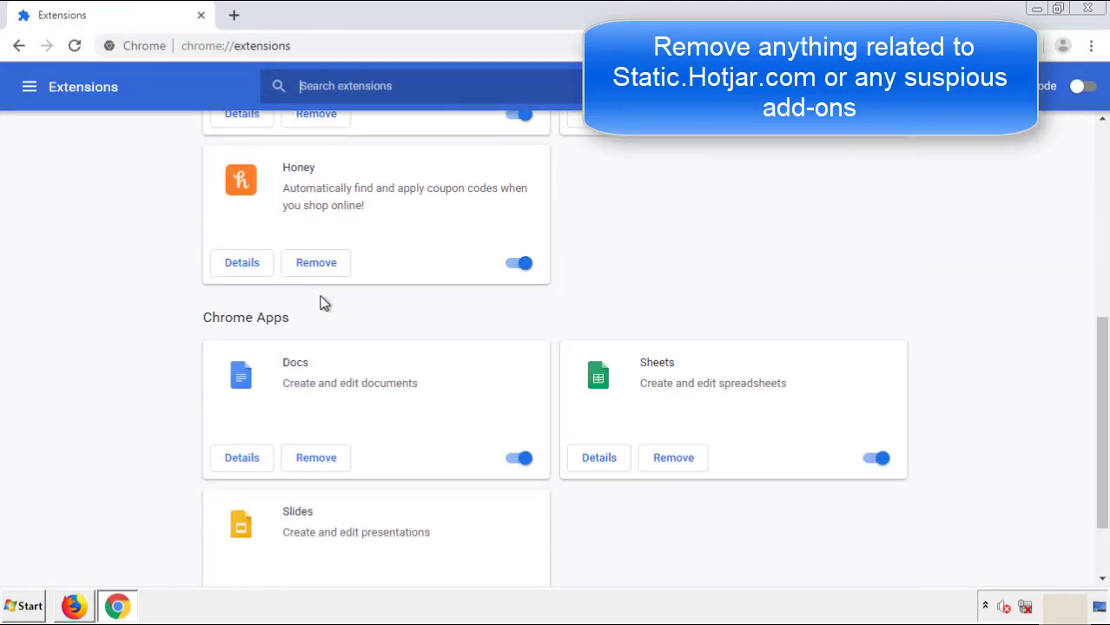
scroll(421, 318, up, 5)
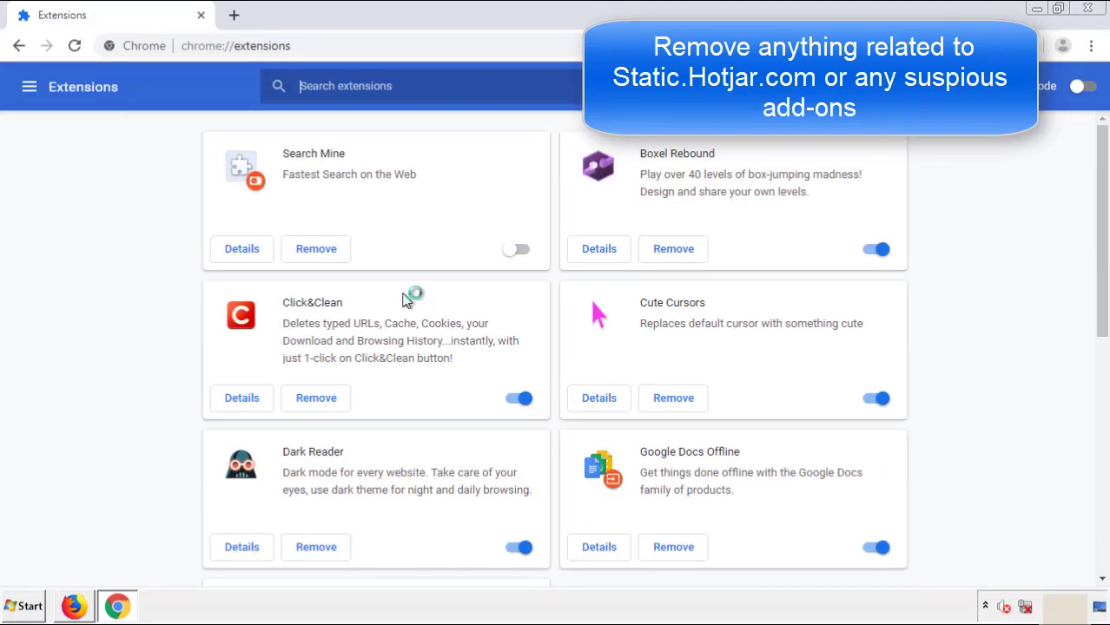
click(313, 252)
click(623, 143)
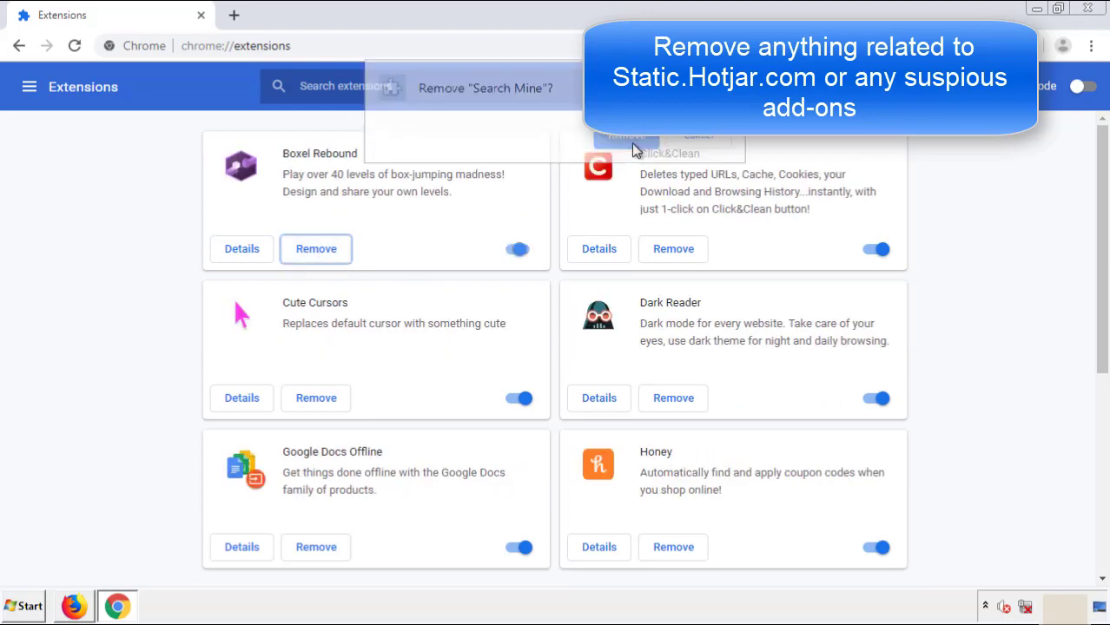
Close Google Chrome and restart the PC from the Start menu's Shut down options
click(1097, 16)
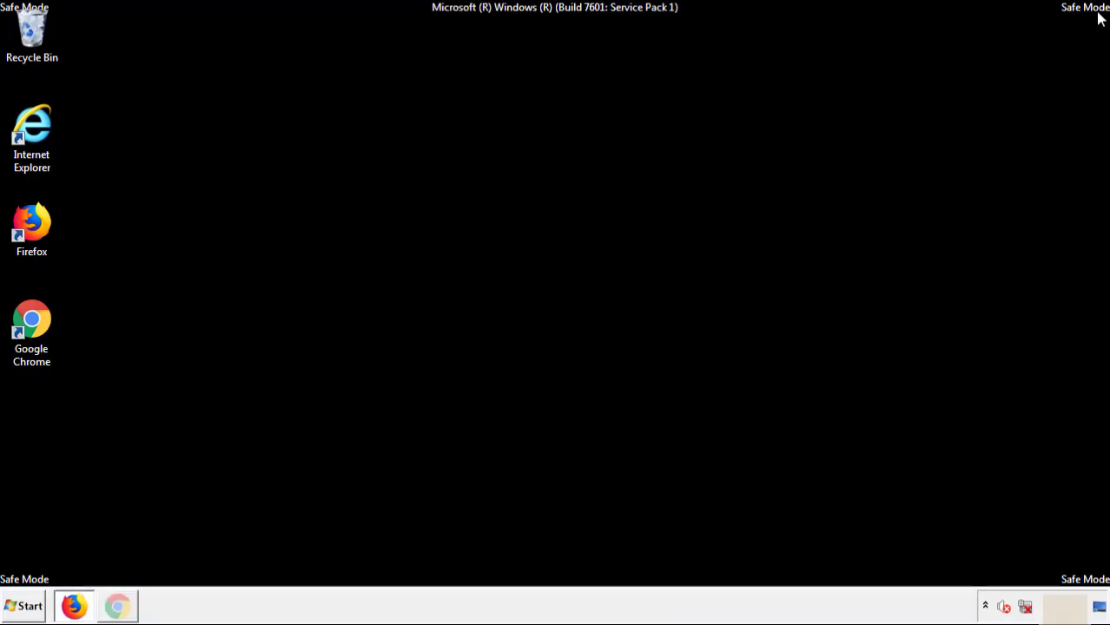
click(28, 610)
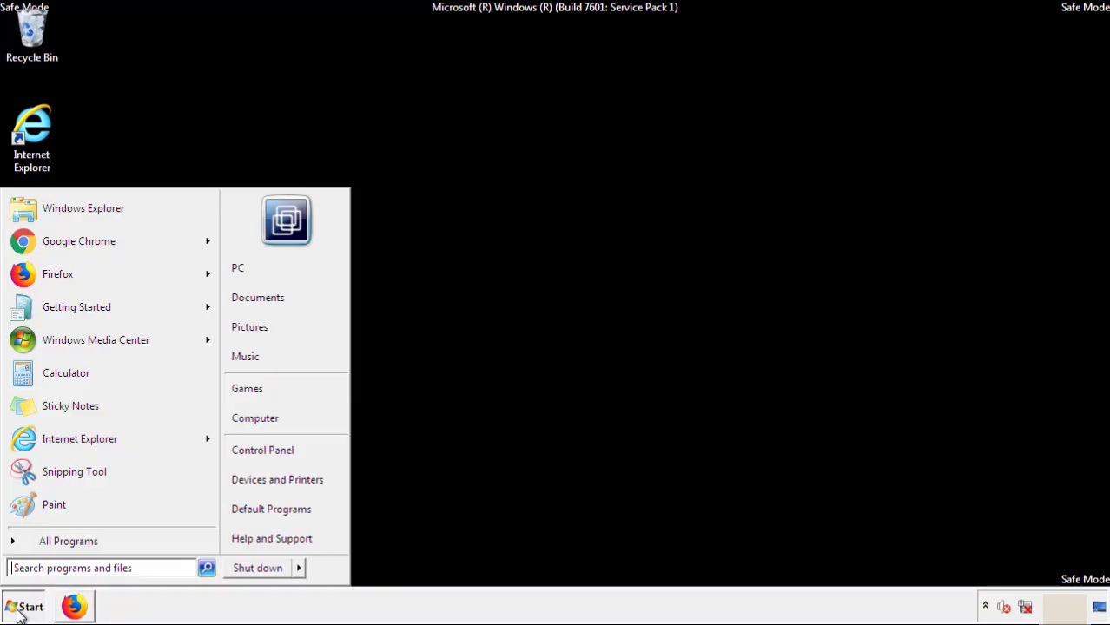
click(300, 569)
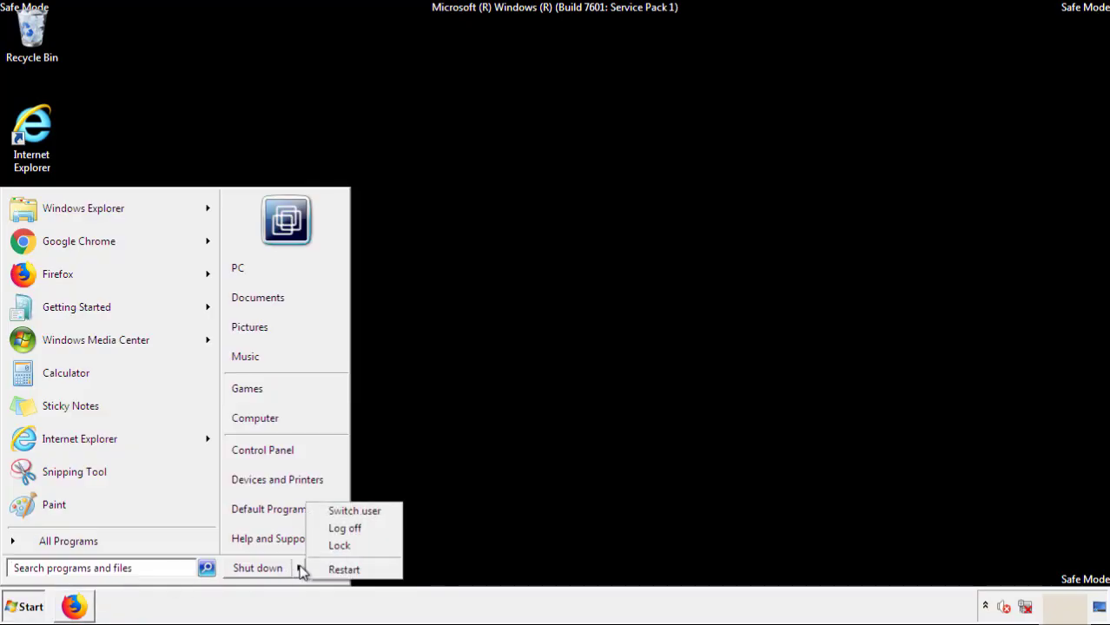
click(344, 569)
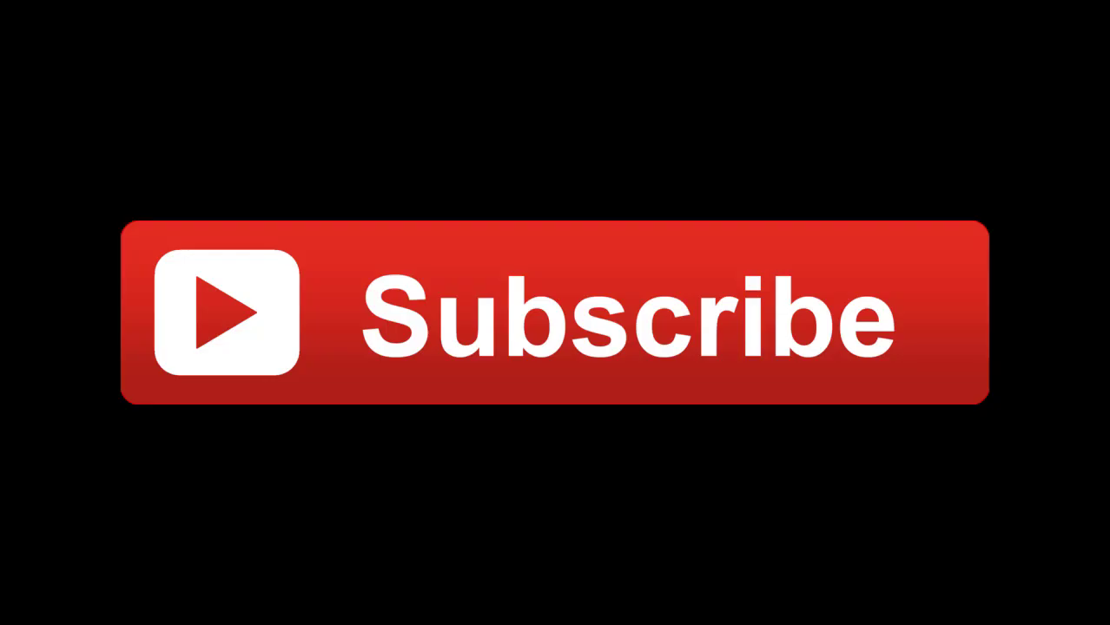